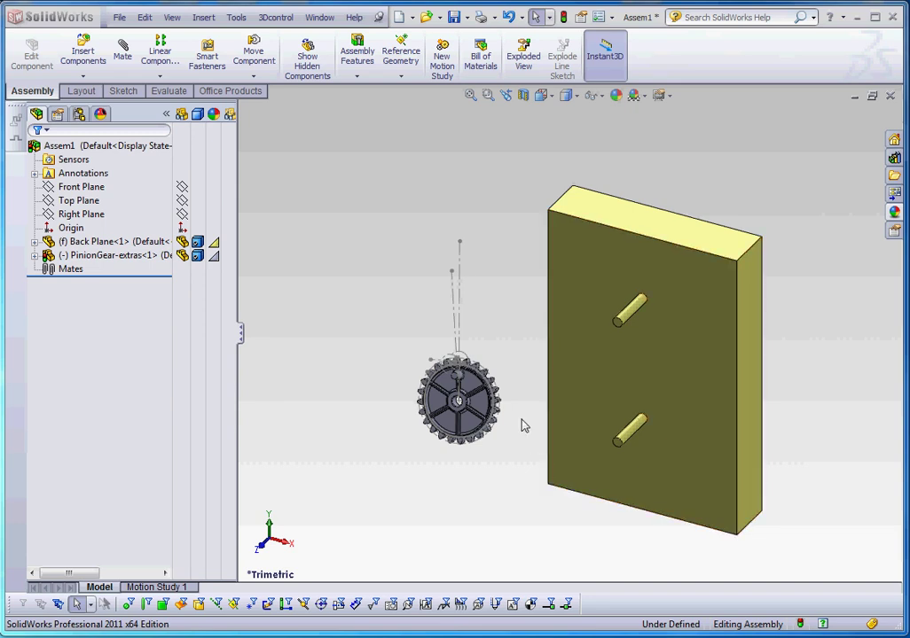
# Step: Examine the pinion gear's front and back faces, its center hole, and its position relative to the back plane's pins
pyautogui.scroll(-4, 465, 403)
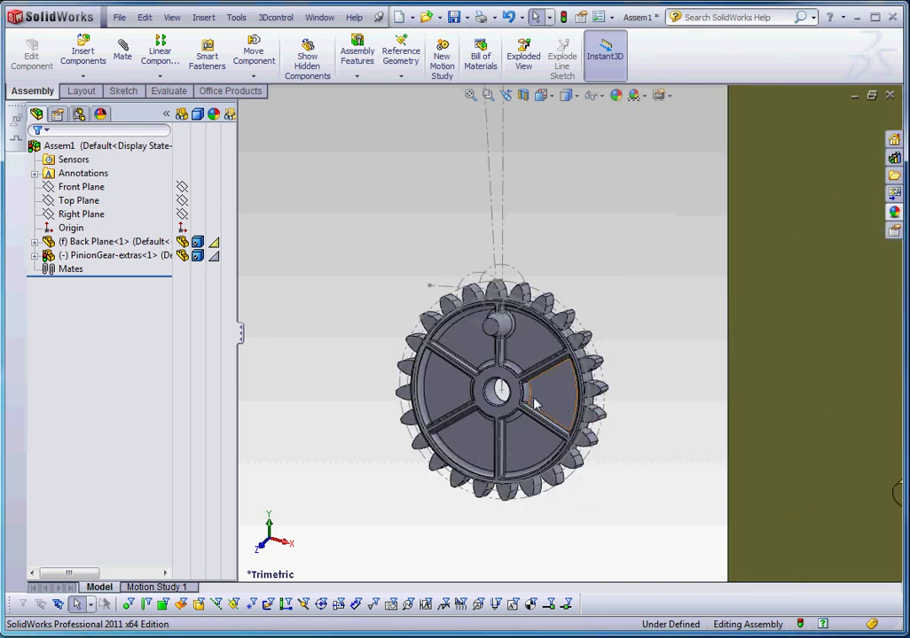
pyautogui.scroll(3, 639, 426)
pyautogui.scroll(-2, 580, 380)
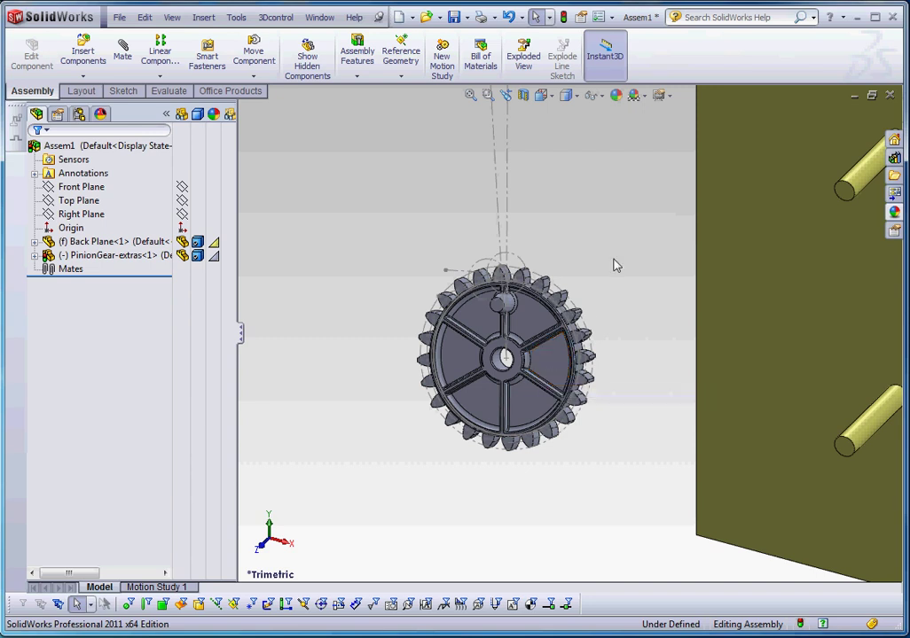
pyautogui.scroll(-4, 543, 359)
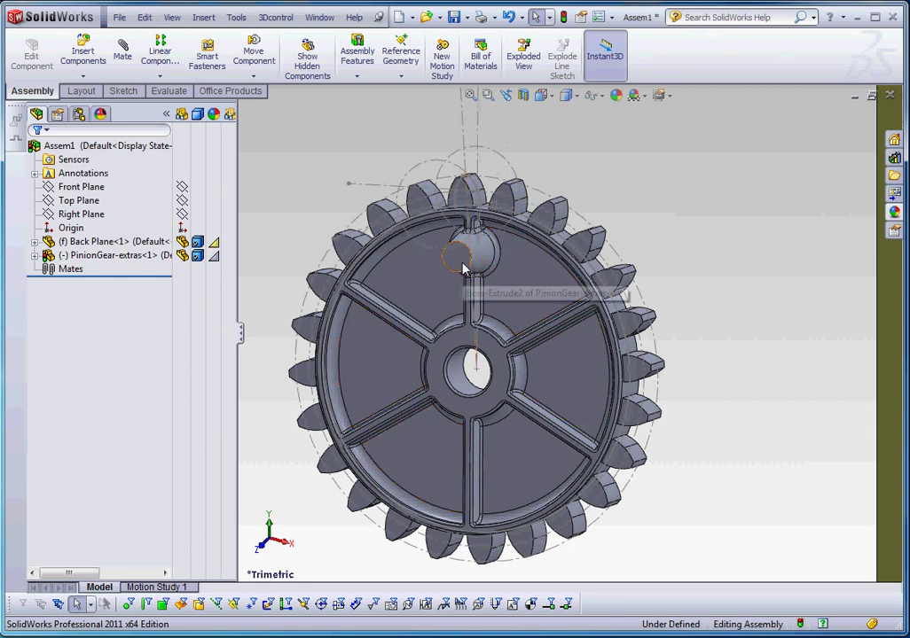
pyautogui.scroll(3, 704, 402)
pyautogui.moveTo(680, 389); pyautogui.dragTo(606, 498, button='middle')
pyautogui.scroll(4, 644, 303)
pyautogui.scroll(-6, 665, 240)
pyautogui.scroll(4, 625, 404)
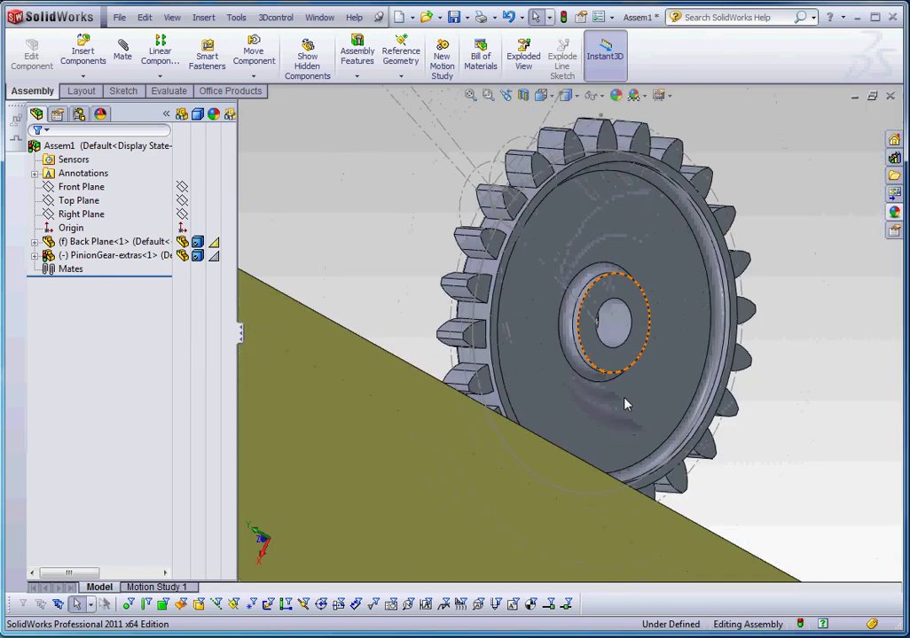
pyautogui.moveTo(571, 473); pyautogui.dragTo(682, 298, button='middle')
pyautogui.scroll(5, 681, 297)
pyautogui.moveTo(672, 519); pyautogui.dragTo(560, 406, button='middle')
pyautogui.scroll(-3, 471, 514)
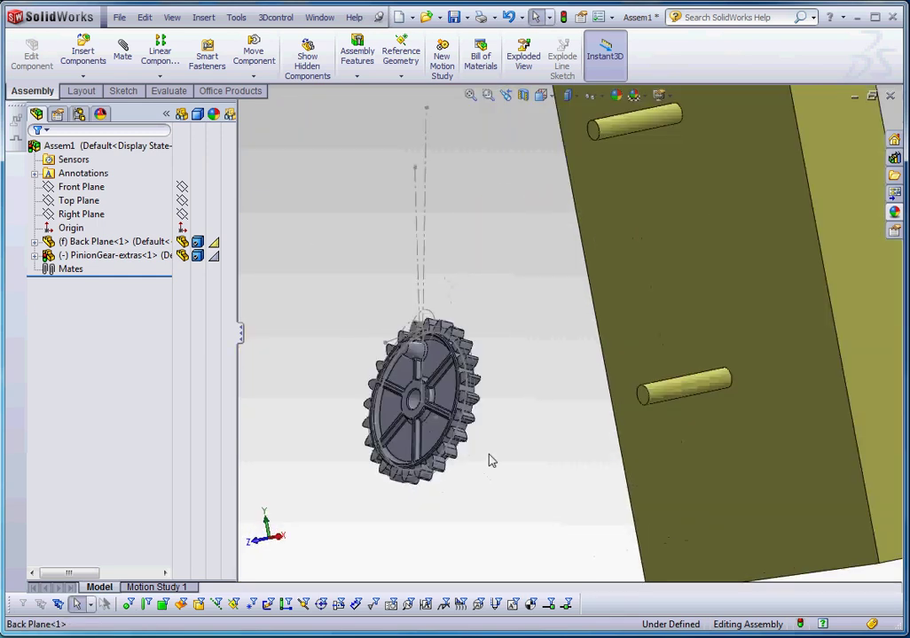
# Step: Rotate the PinionGear-extras component slightly using the Rotate Component command with Free Drag
pyautogui.scroll(2, 512, 453)
pyautogui.click(481, 371)
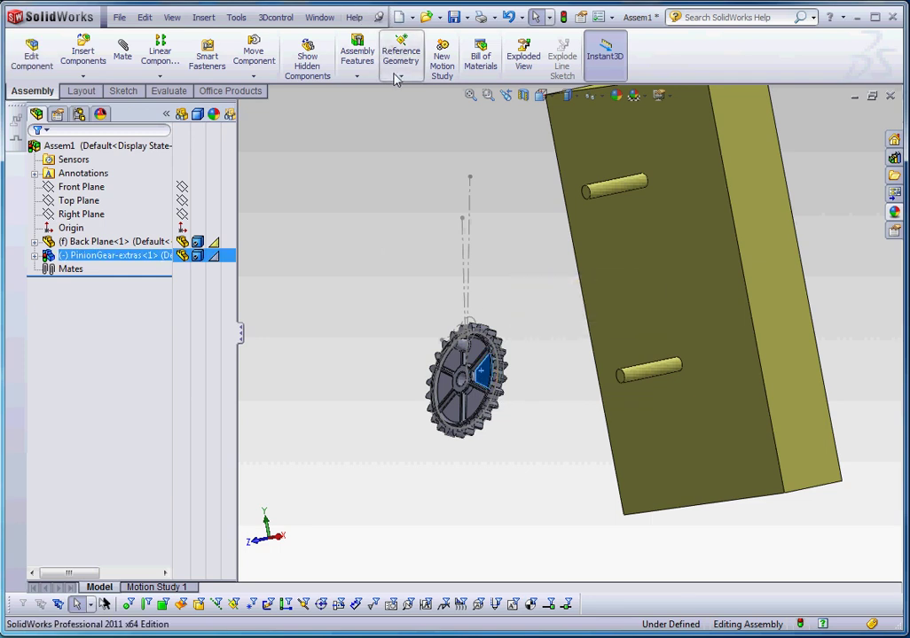
pyautogui.click(254, 78)
pyautogui.click(278, 106)
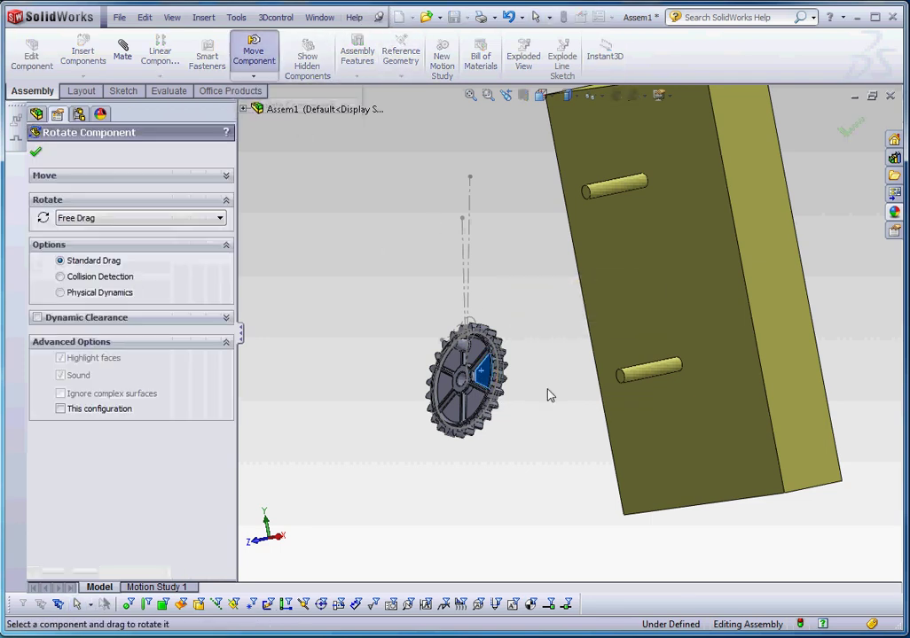
pyautogui.moveTo(401, 315); pyautogui.dragTo(502, 399, button='middle')
pyautogui.moveTo(460, 377)
pyautogui.mouseDown()
pyautogui.moveTo(330, 354)
pyautogui.moveTo(341, 330)
pyautogui.moveTo(422, 320)
pyautogui.moveTo(452, 359)
pyautogui.moveTo(452, 380)
pyautogui.mouseUp()
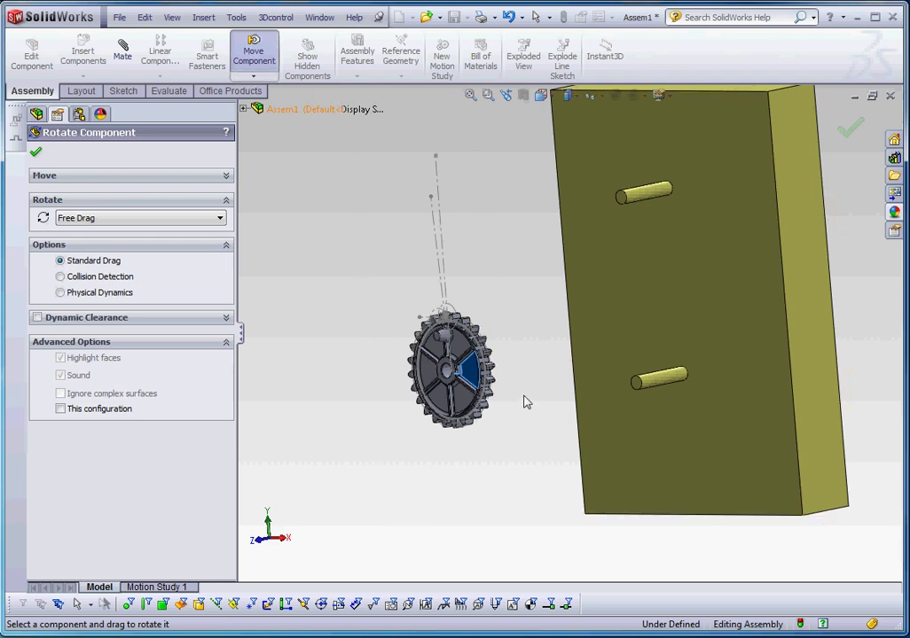
pyautogui.press('Escape')
# Step: Show the temporary axes of the holes and pins in the assembly
pyautogui.scroll(-8, 458, 381)
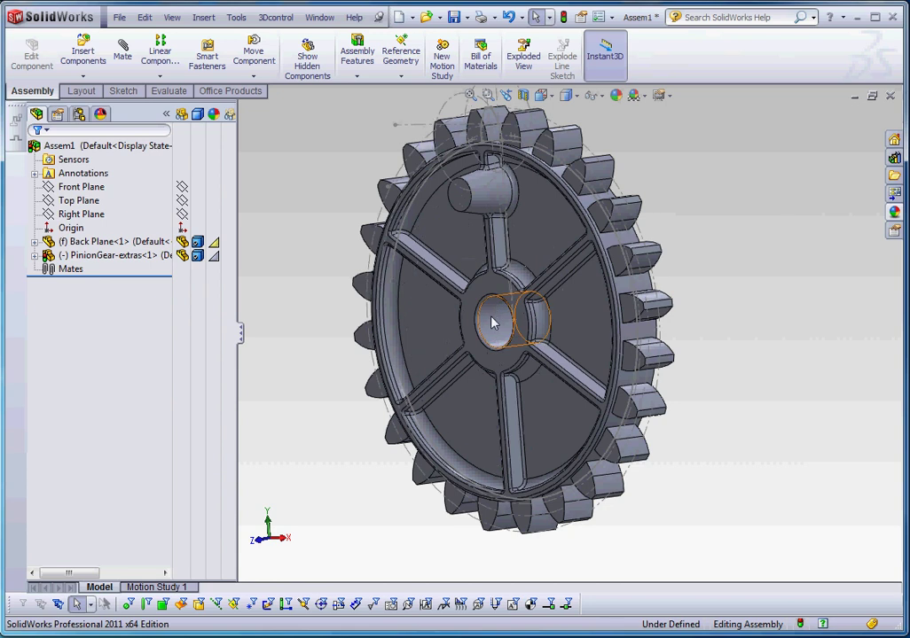
pyautogui.scroll(10, 494, 324)
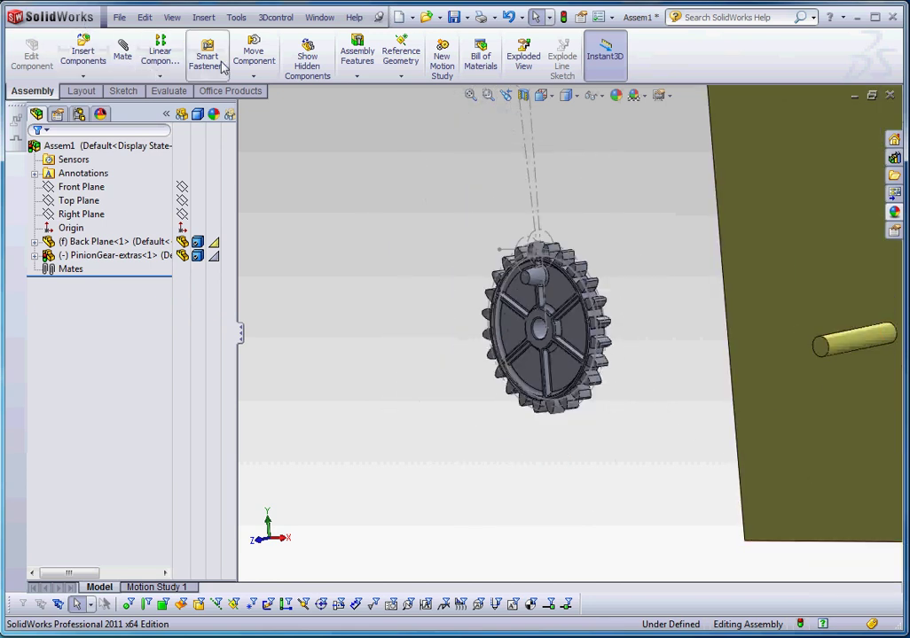
pyautogui.click(170, 18)
pyautogui.click(208, 210)
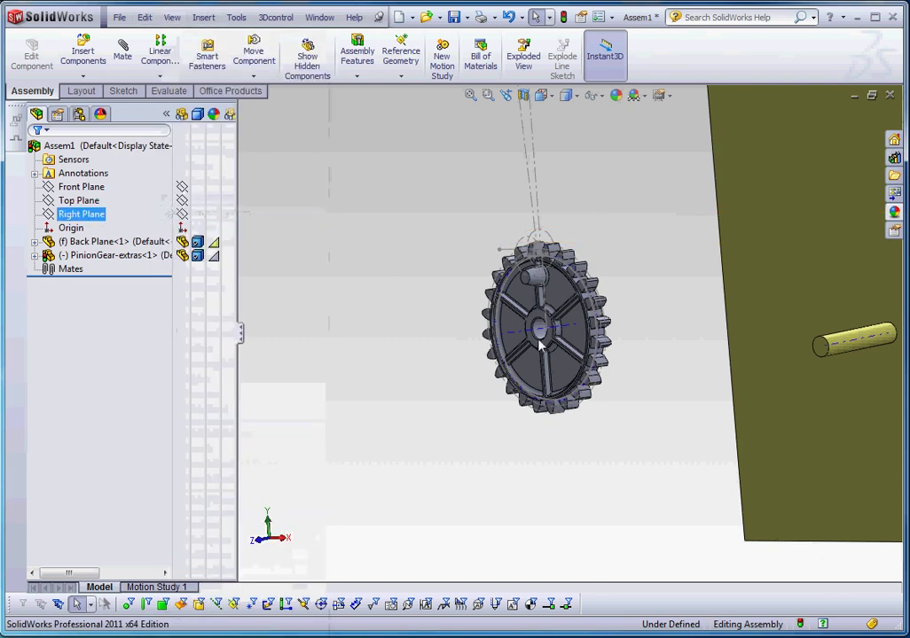
# Step: Mate the pinion gear's center-hole axis to the axis of the back plane's lower pin
pyautogui.scroll(-5, 539, 346)
pyautogui.click(575, 314)
pyautogui.scroll(8, 680, 426)
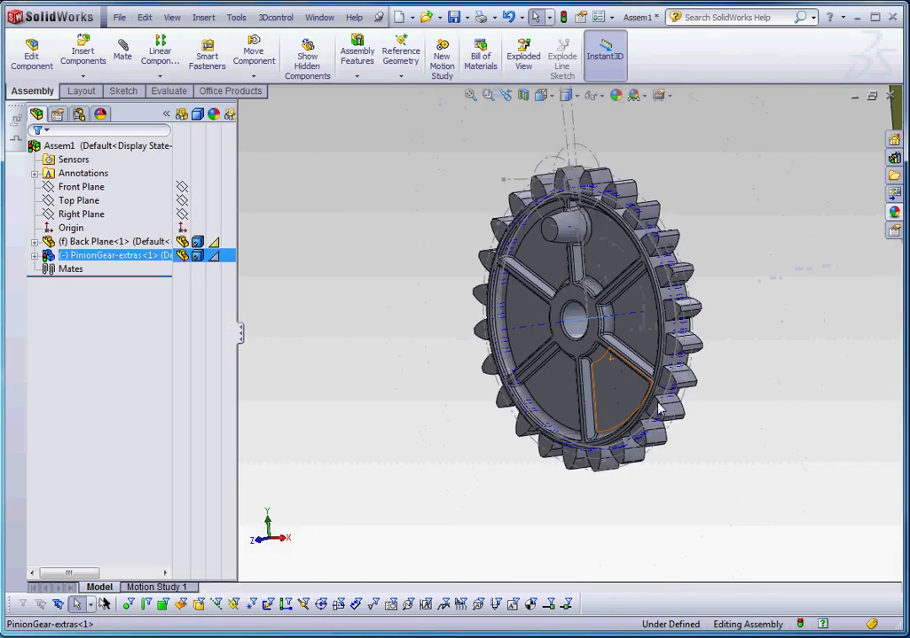
pyautogui.scroll(-3, 704, 373)
pyautogui.scroll(2, 754, 355)
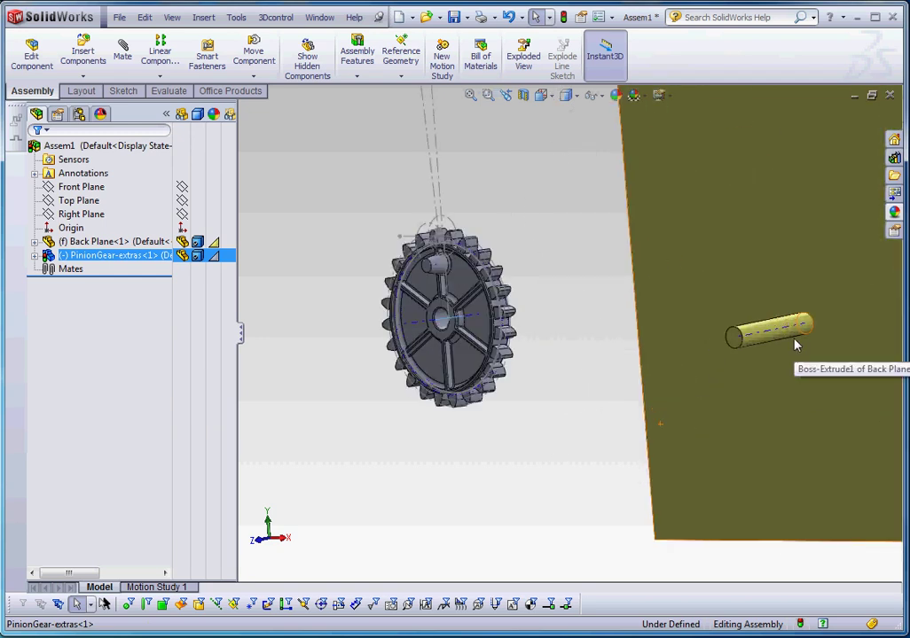
pyautogui.scroll(-3, 796, 343)
pyautogui.keyDown('ctrl'); pyautogui.click(719, 328); pyautogui.keyUp('ctrl')
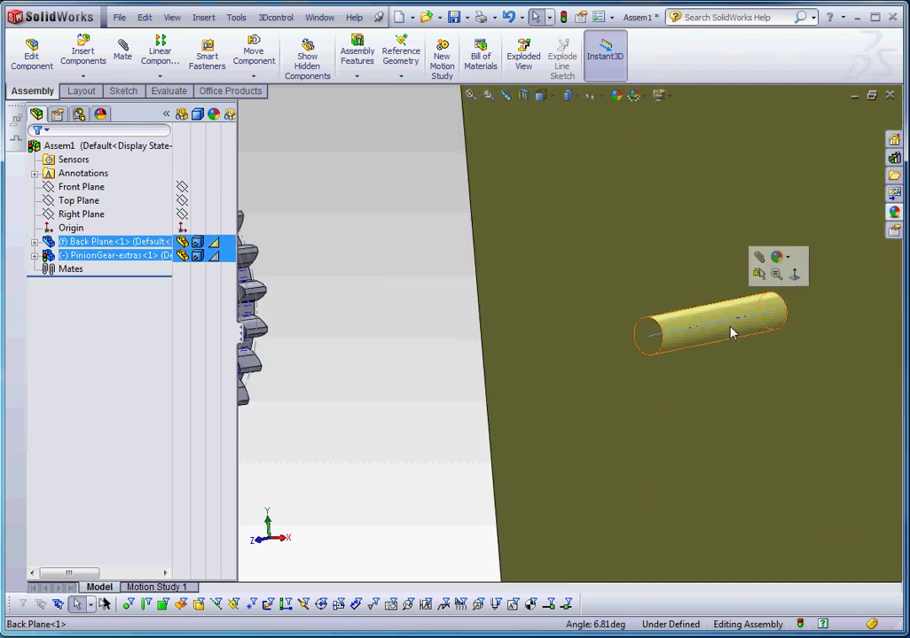
pyautogui.click(124, 51)
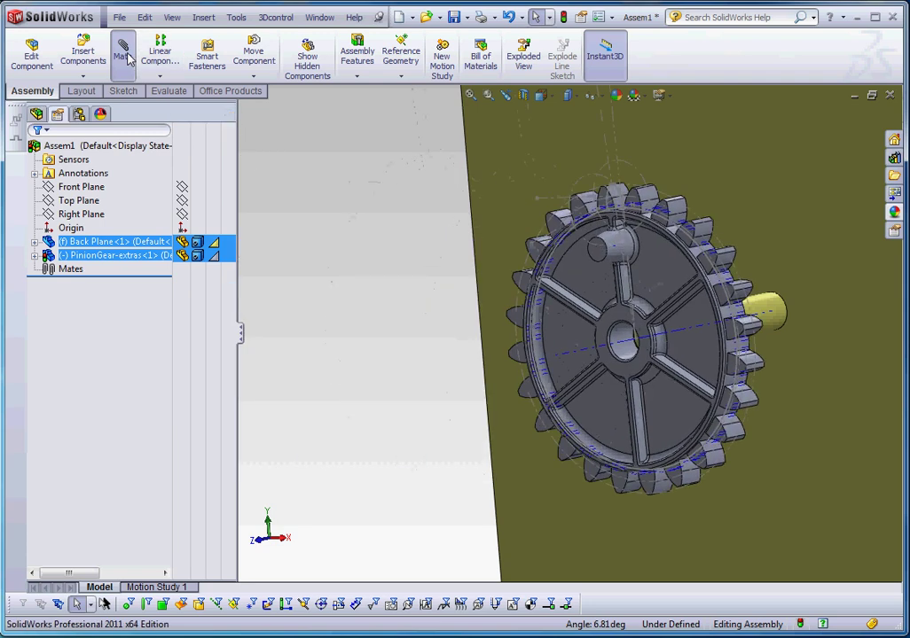
pyautogui.click(36, 153)
pyautogui.click(38, 154)
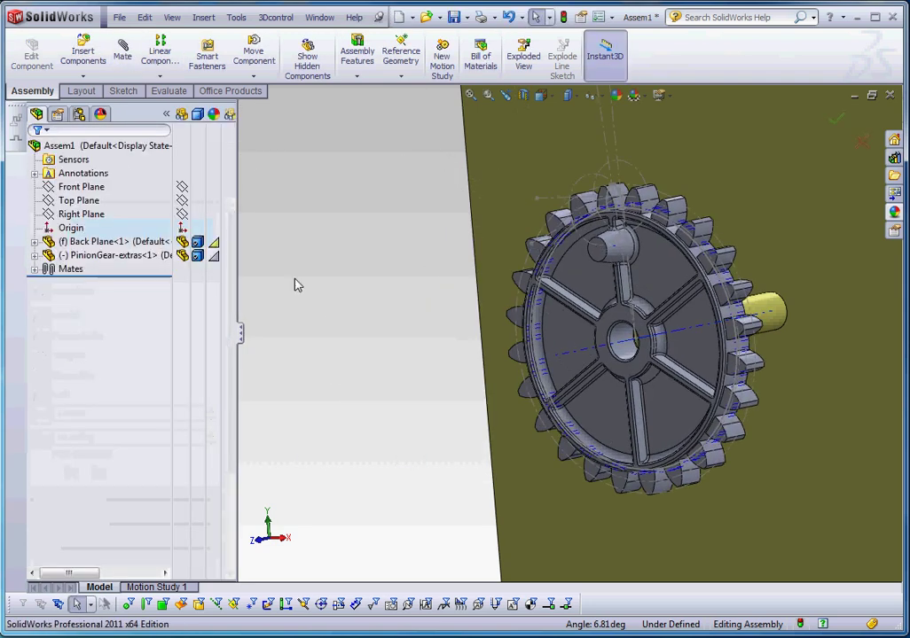
# Step: Slide the pinion gear back along the lower pin and add a 0.1 in distance mate between its front face and the pin's end face
pyautogui.scroll(1, 619, 324)
pyautogui.moveTo(662, 343); pyautogui.dragTo(719, 338)
pyautogui.scroll(-5, 606, 311)
pyautogui.click(731, 315)
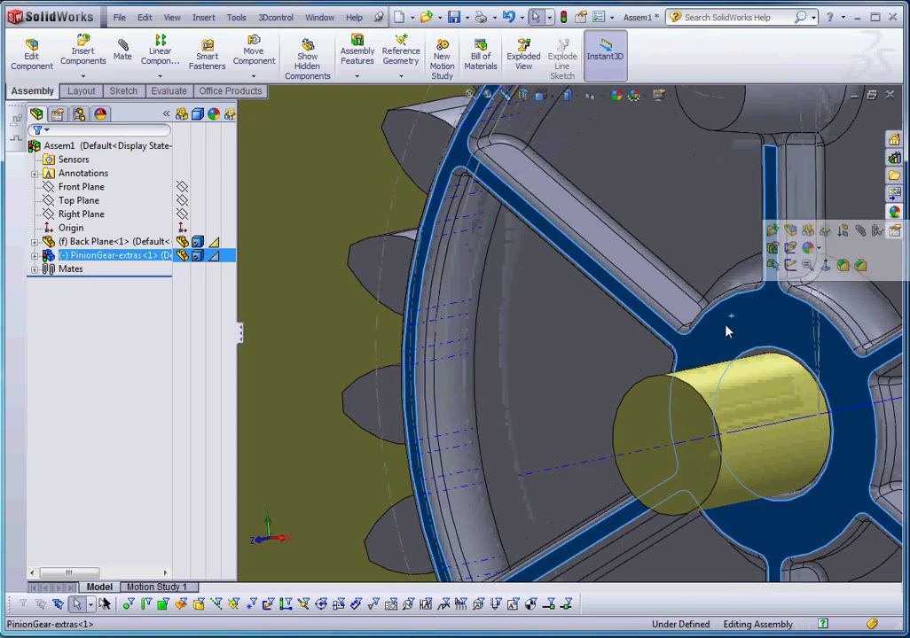
pyautogui.keyDown('ctrl'); pyautogui.click(640, 403); pyautogui.keyUp('ctrl')
pyautogui.click(125, 54)
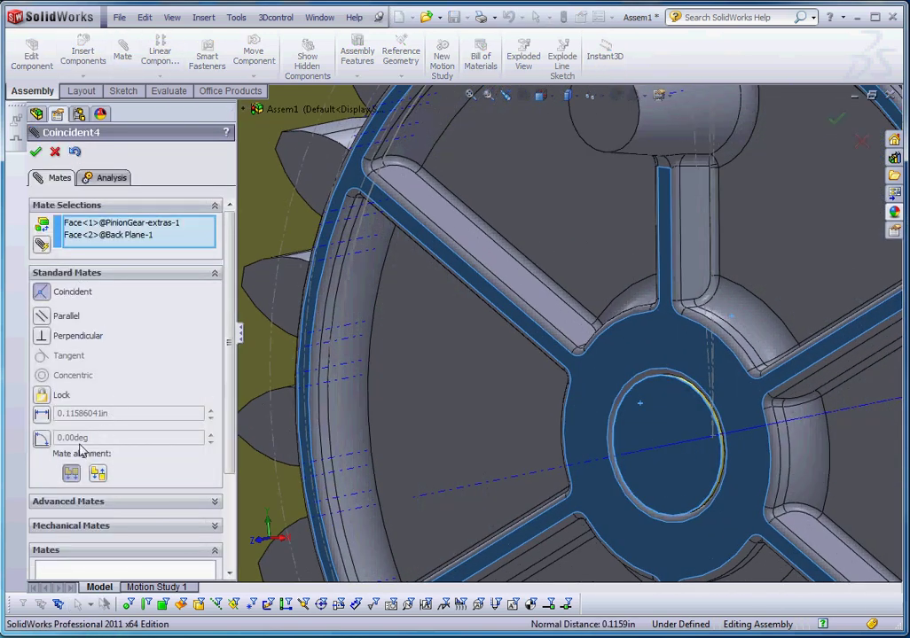
pyautogui.click(42, 413)
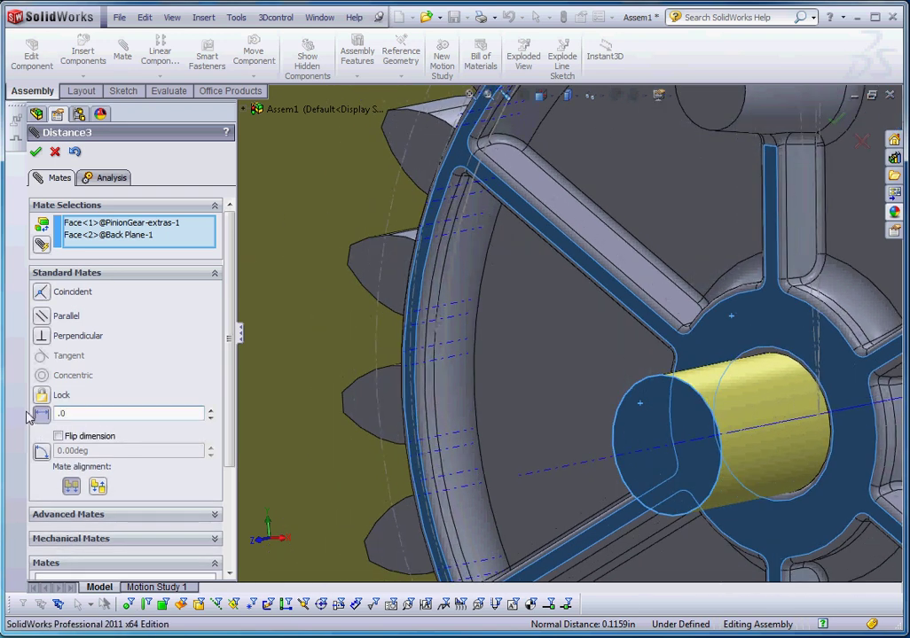
pyautogui.write('.1')
pyautogui.press('Return')
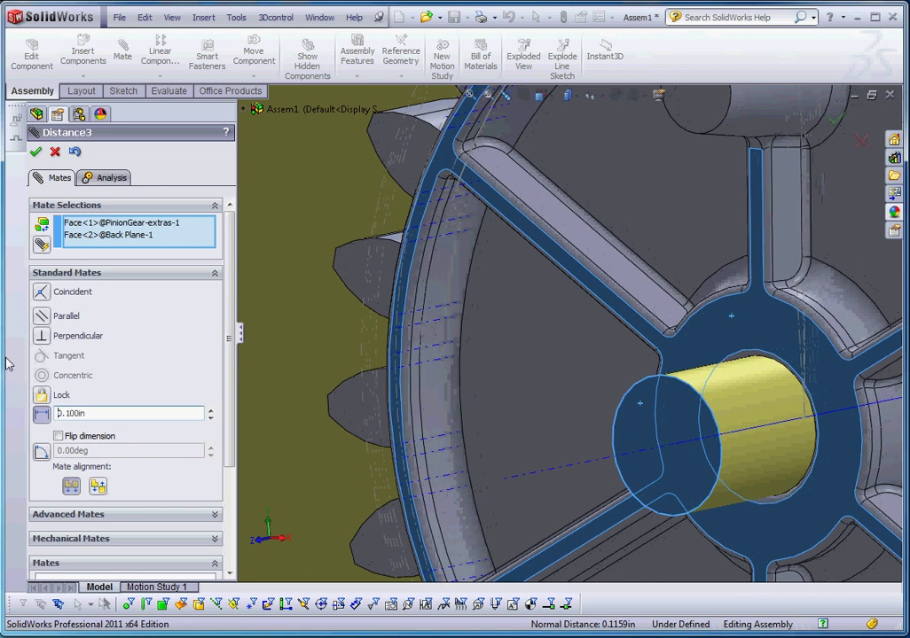
pyautogui.click(37, 153)
pyautogui.click(37, 154)
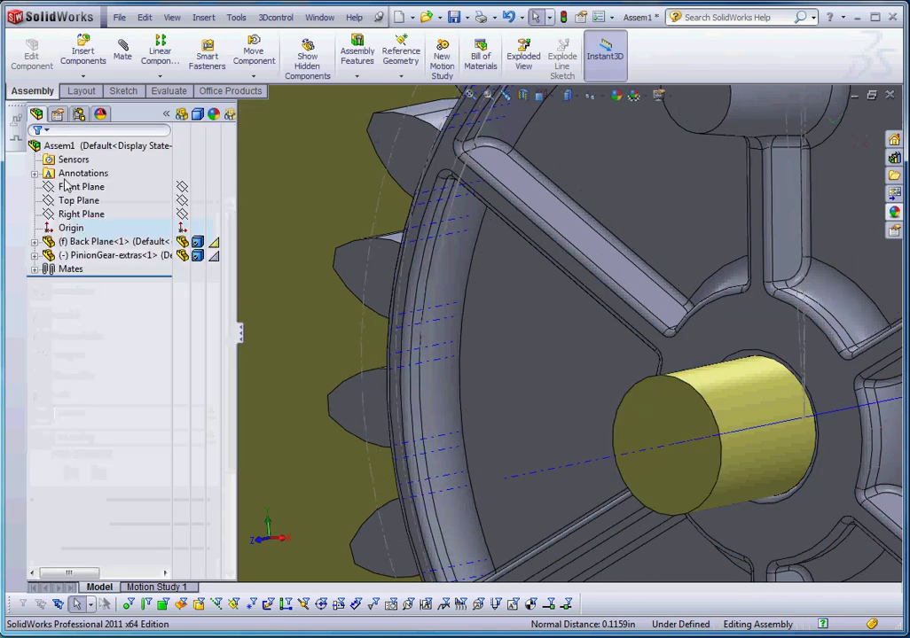
# Step: Insert the WheelGear.SLDPRT part into the assembly in front of the back plane, beside the upper pin
pyautogui.scroll(5, 585, 379)
pyautogui.scroll(6, 585, 380)
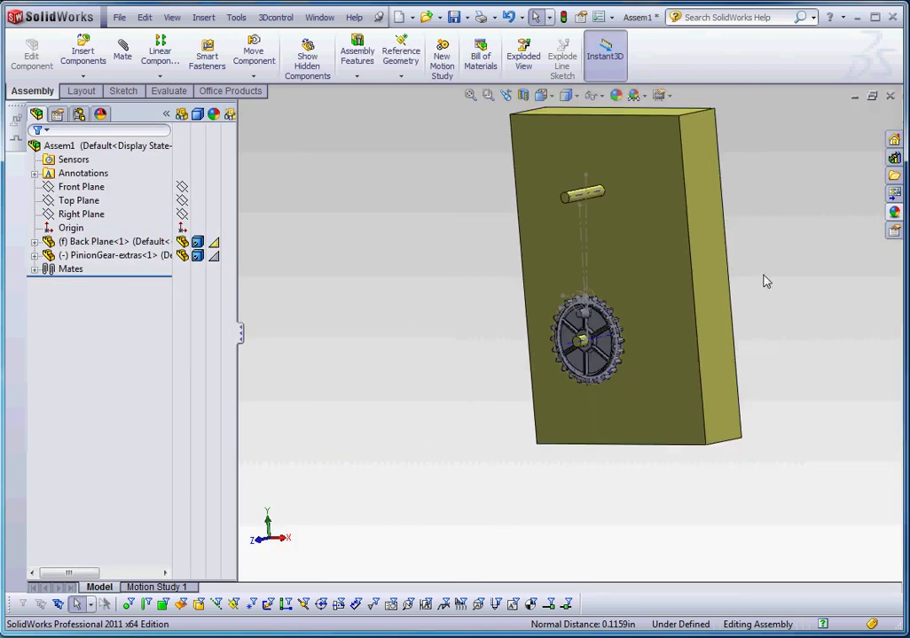
pyautogui.moveTo(759, 278)
pyautogui.mouseDown(button='middle')
pyautogui.moveTo(713, 313)
pyautogui.moveTo(765, 296)
pyautogui.mouseUp(button='middle')
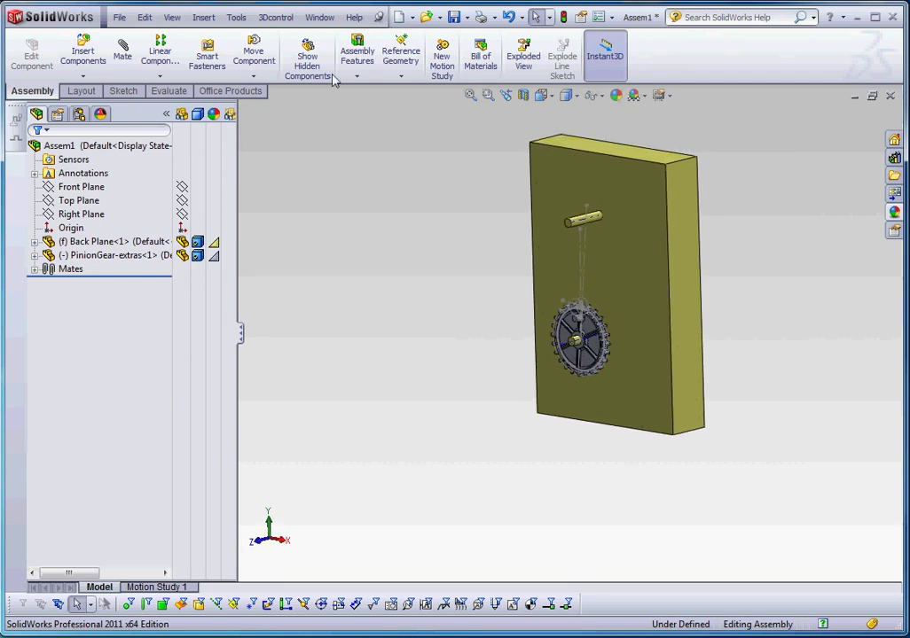
pyautogui.click(203, 17)
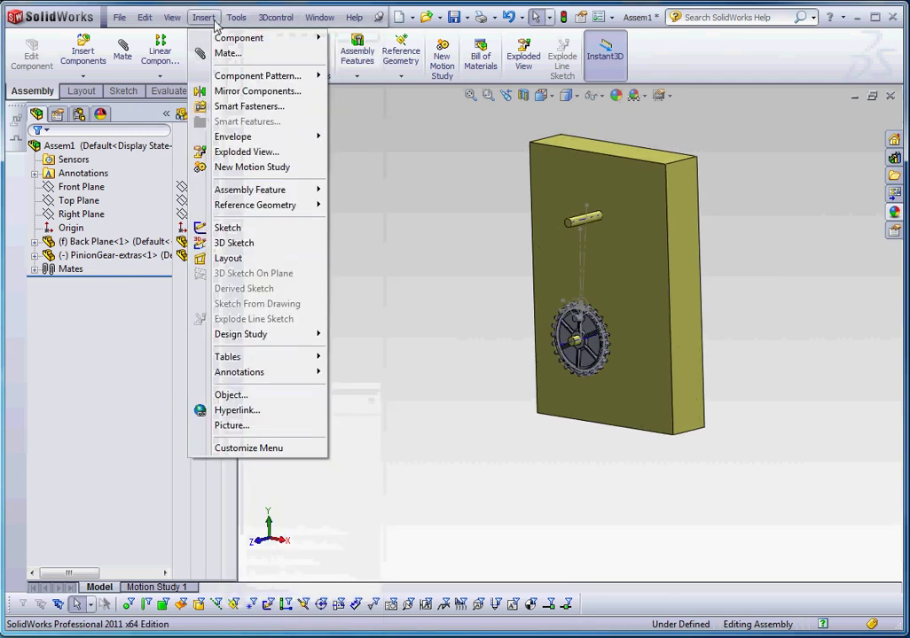
pyautogui.moveTo(229, 42)
pyautogui.click(399, 39)
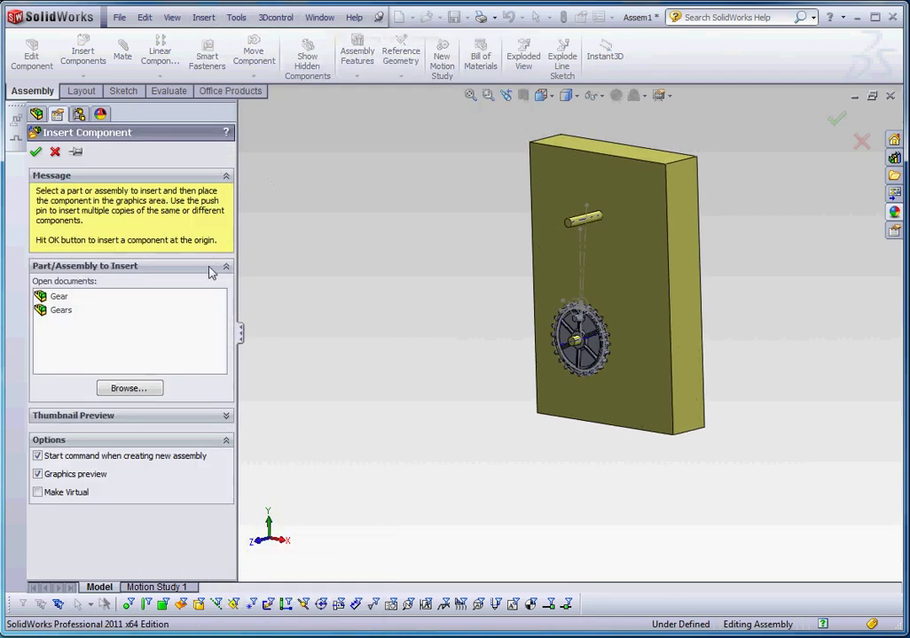
pyautogui.click(152, 388)
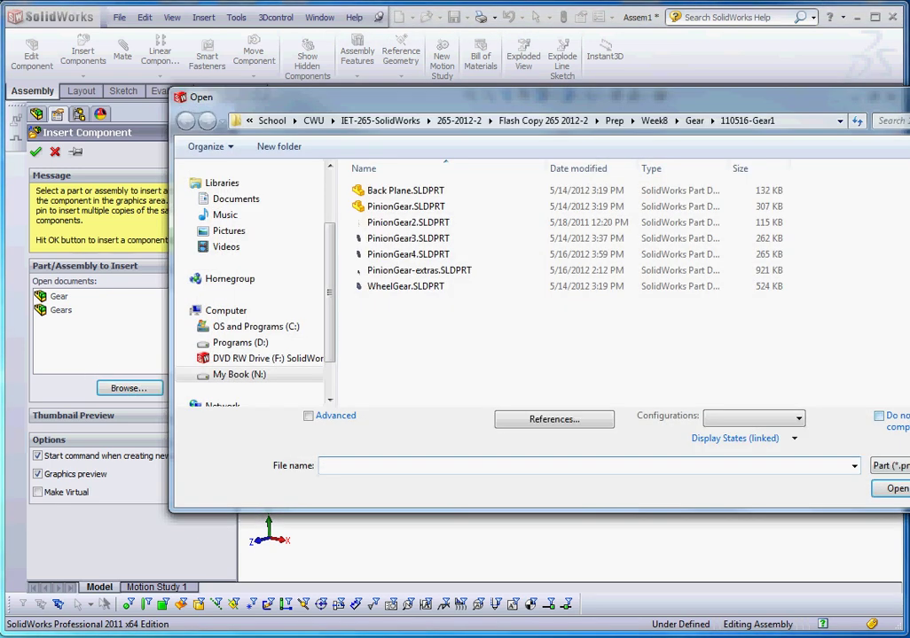
pyautogui.doubleClick(400, 286)
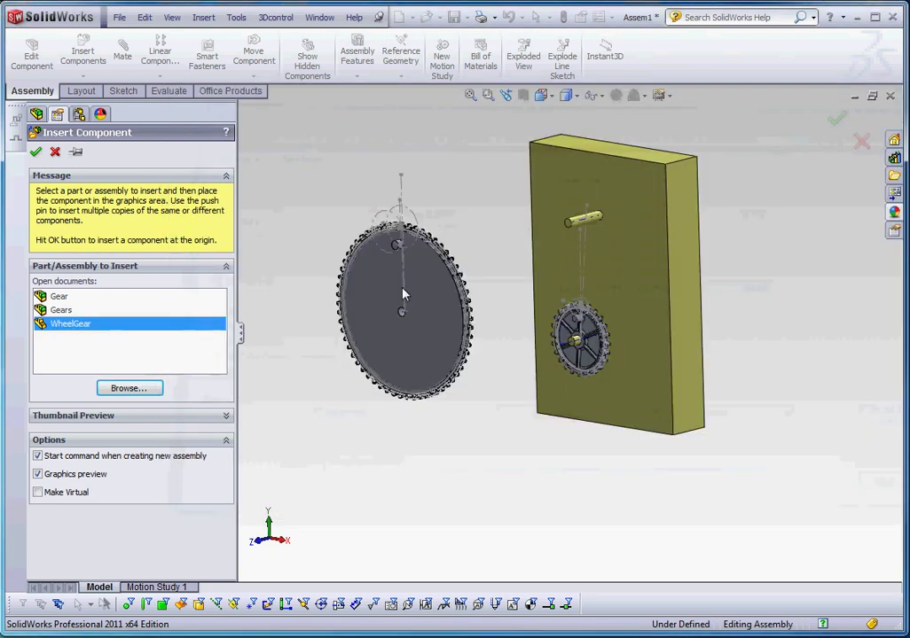
pyautogui.click(477, 239)
# Step: Add a concentric mate between the wheel gear's center hole and the back plane's upper pin
pyautogui.scroll(10, 462, 247)
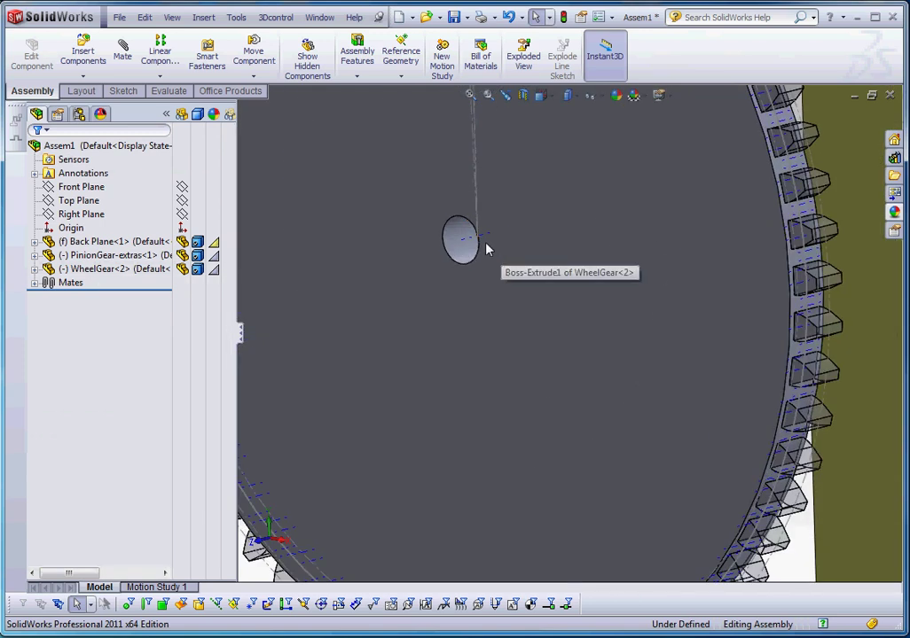
pyautogui.scroll(-10, 458, 255)
pyautogui.scroll(6, 631, 310)
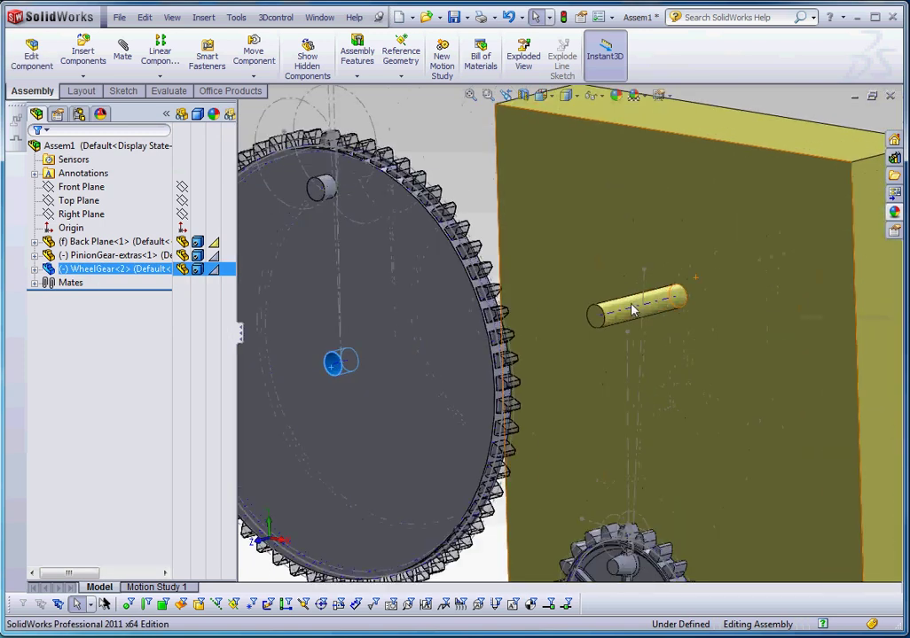
pyautogui.keyDown('ctrl'); pyautogui.click(622, 316); pyautogui.keyUp('ctrl')
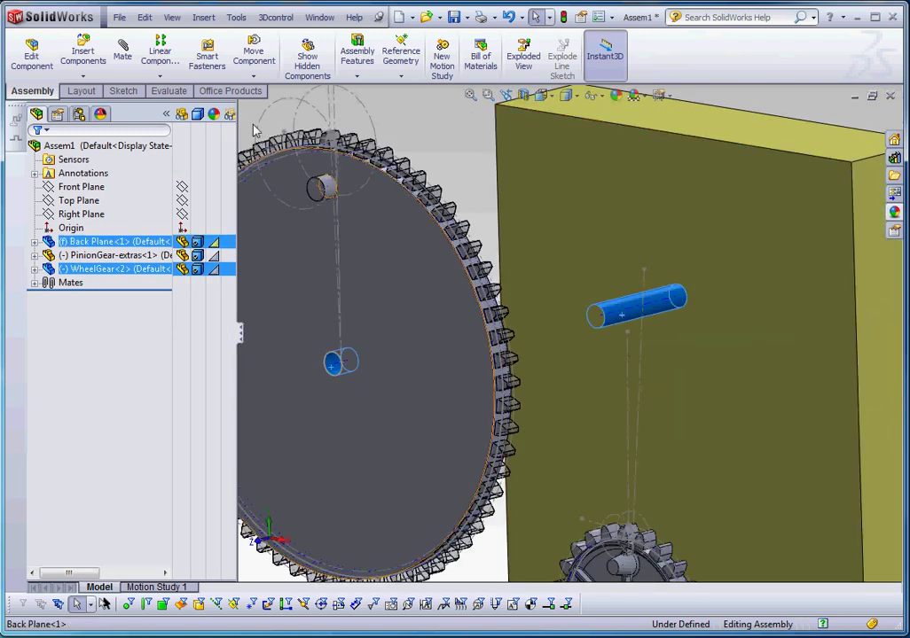
pyautogui.click(120, 52)
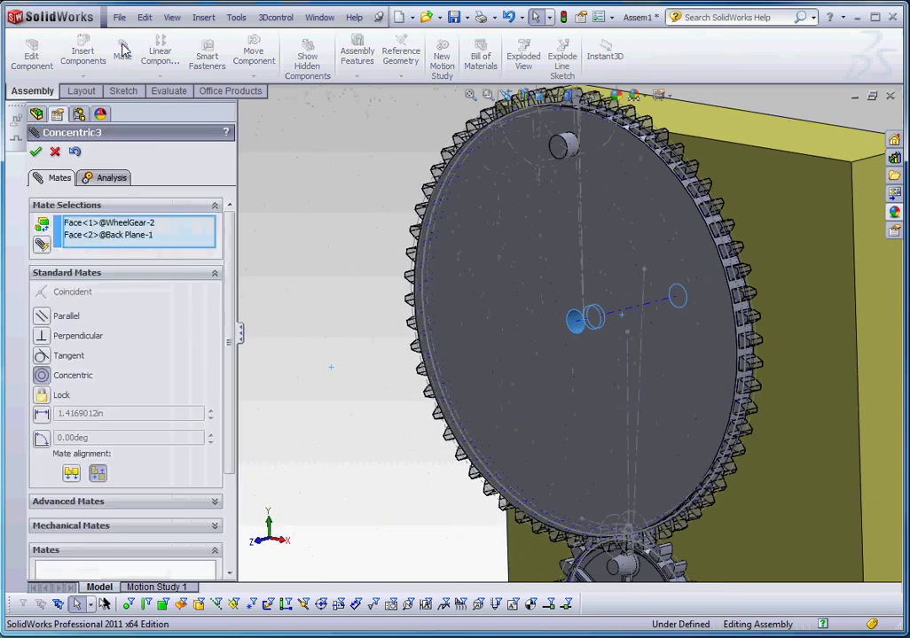
pyautogui.click(36, 152)
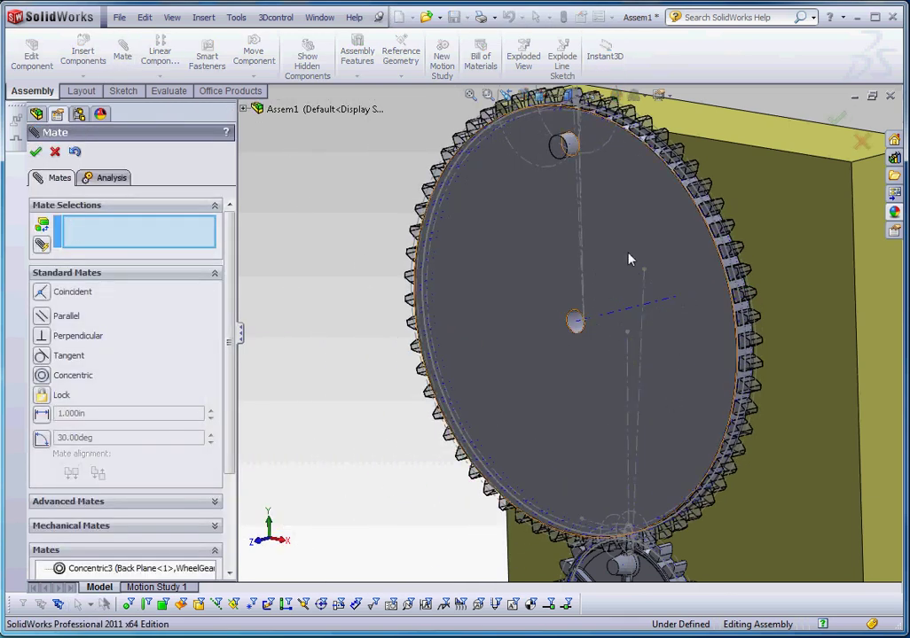
# Step: Slide the wheel gear back along the upper pin and add a 0.1 in distance mate between its front face and the pin's end face
pyautogui.moveTo(629, 258); pyautogui.dragTo(664, 260)
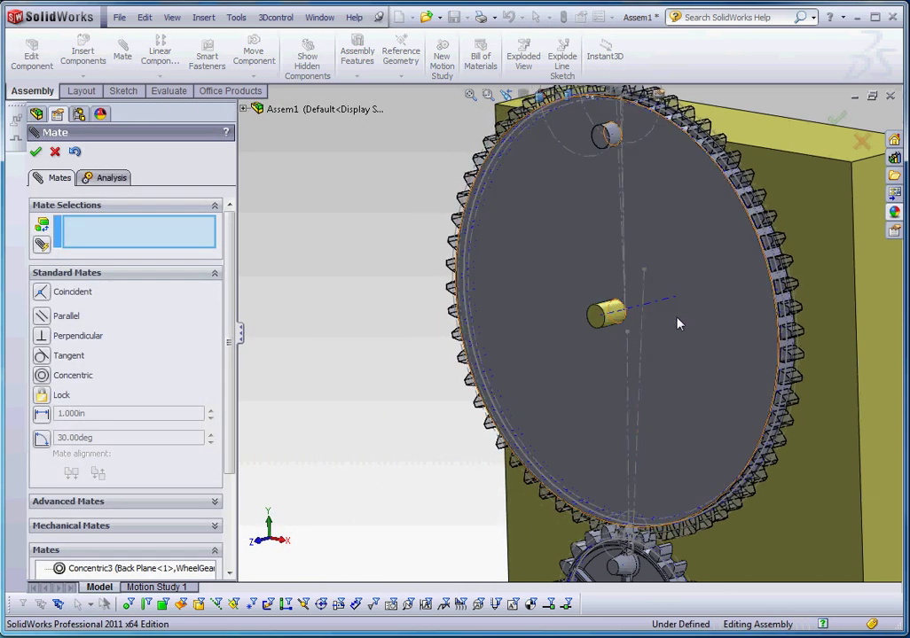
pyautogui.scroll(-4, 673, 326)
pyautogui.click(679, 326)
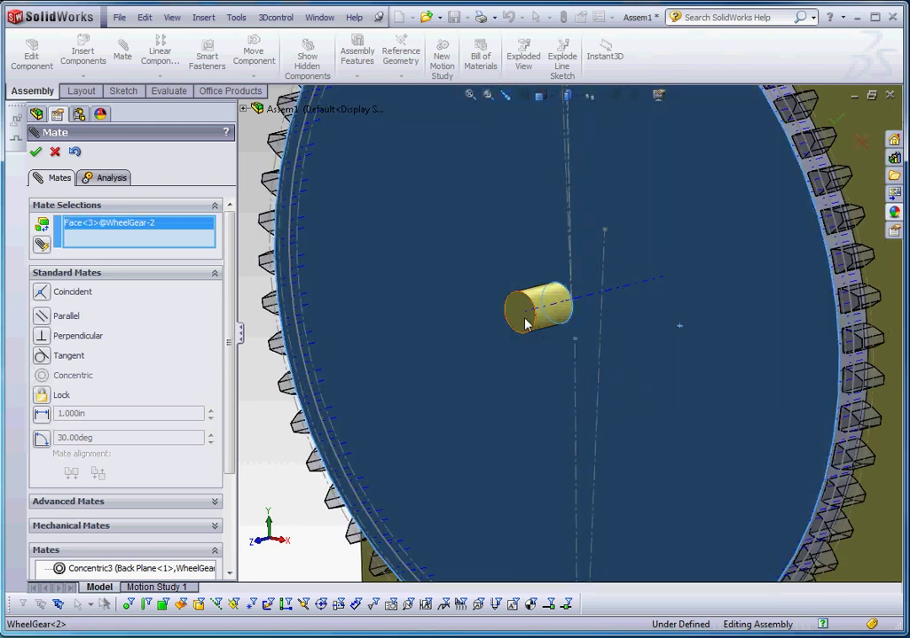
pyautogui.click(530, 317)
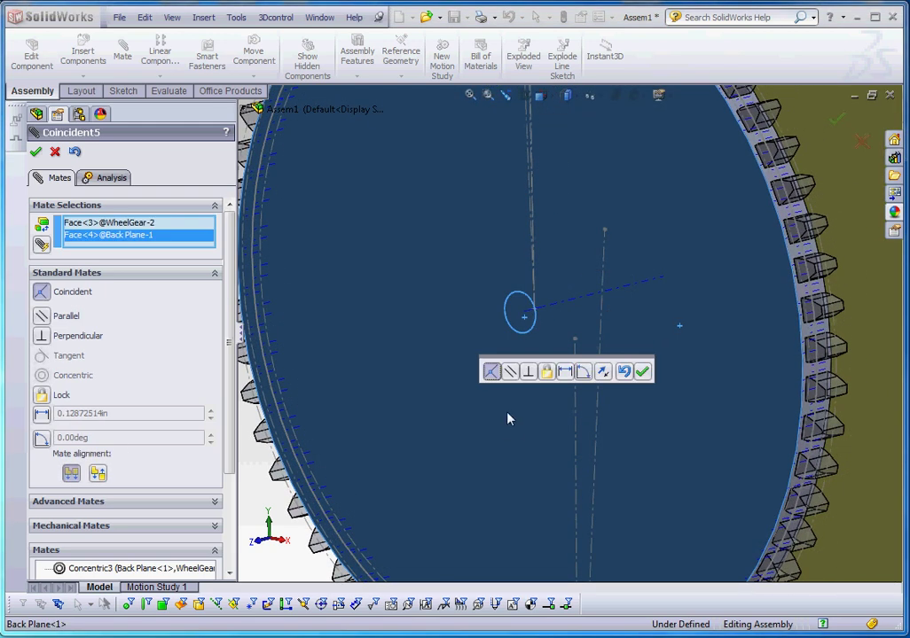
pyautogui.click(566, 373)
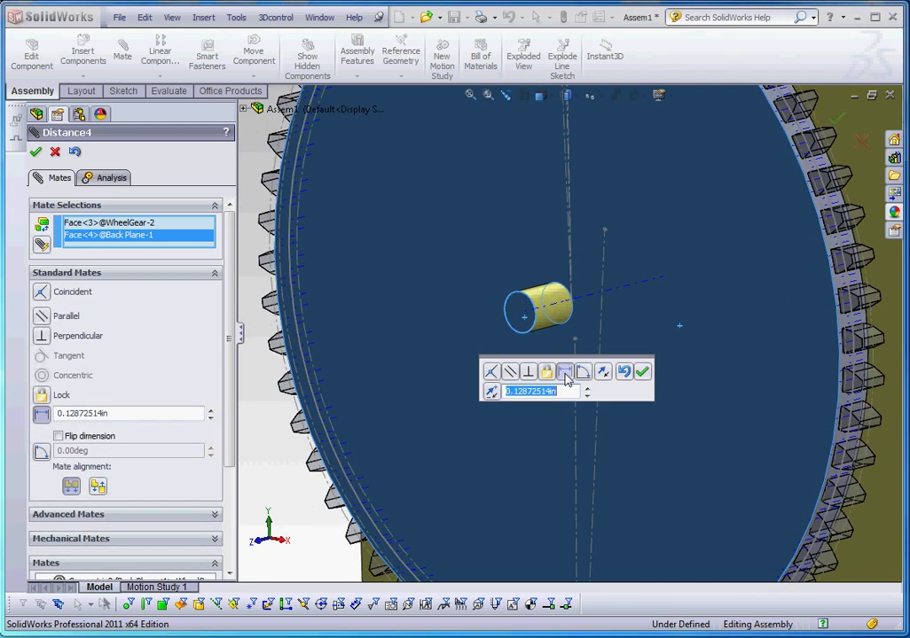
pyautogui.write('0.1')
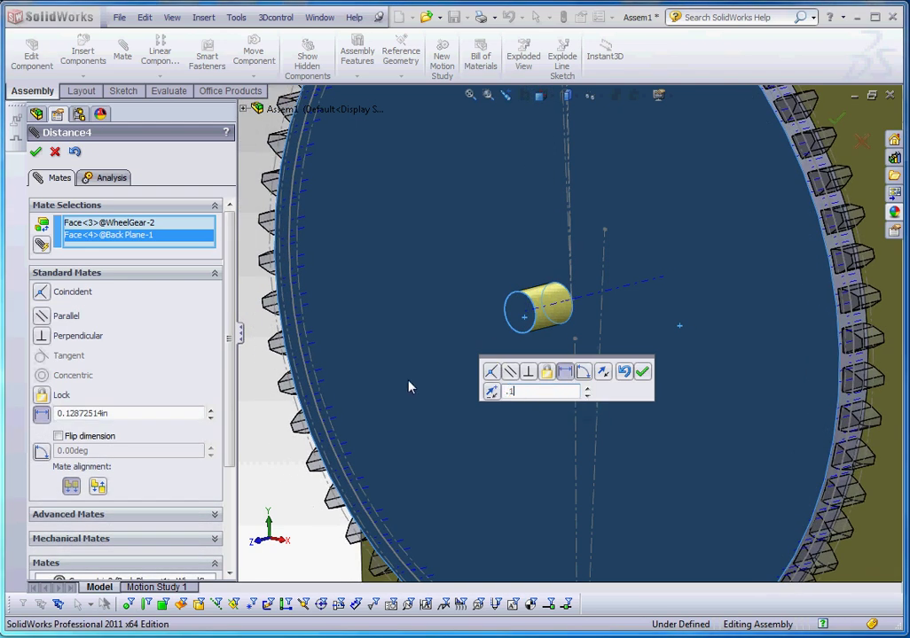
pyautogui.press('Return')
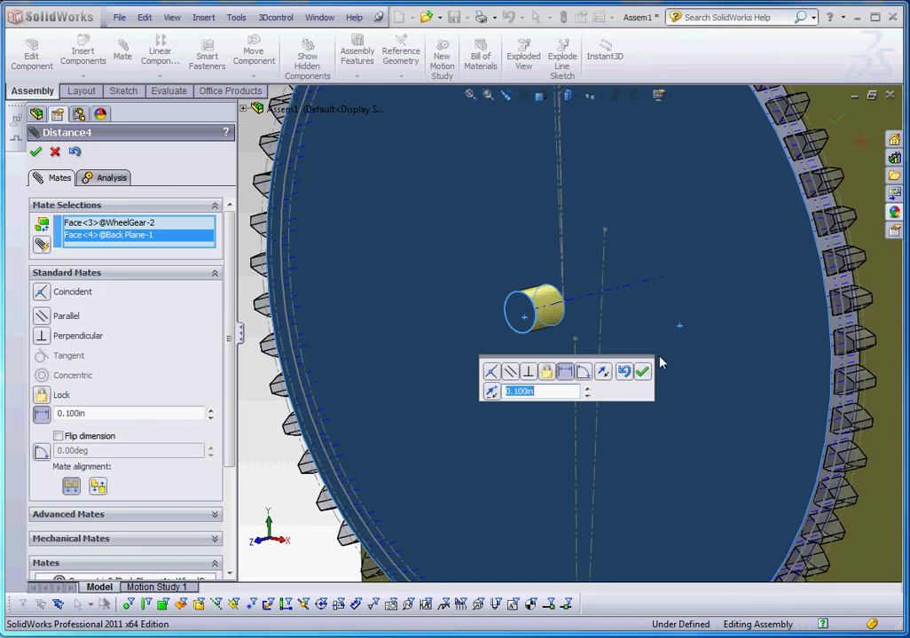
pyautogui.click(644, 372)
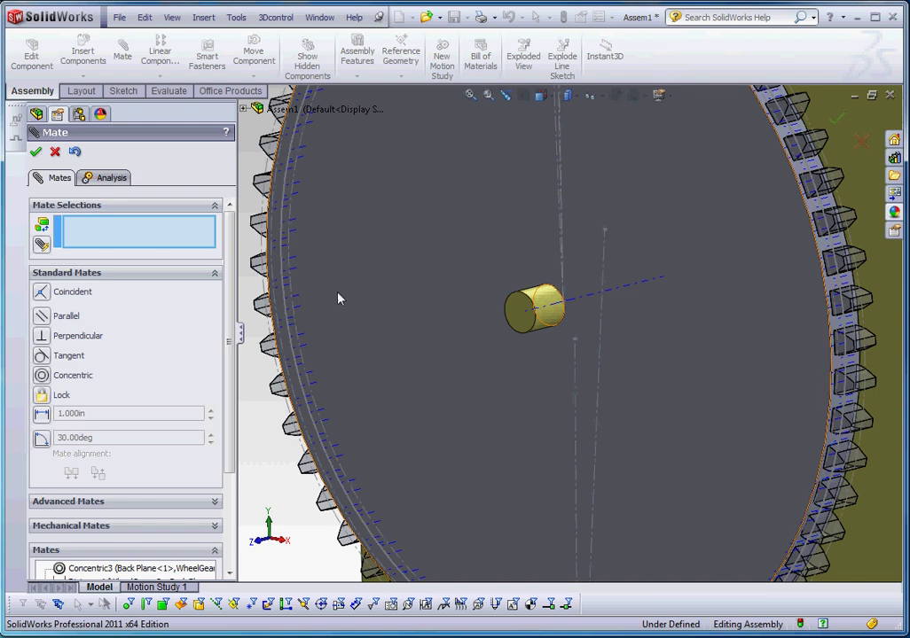
pyautogui.click(36, 153)
# Step: Hide all sketches in the assembly so only the gears and back plane are displayed
pyautogui.press('f')
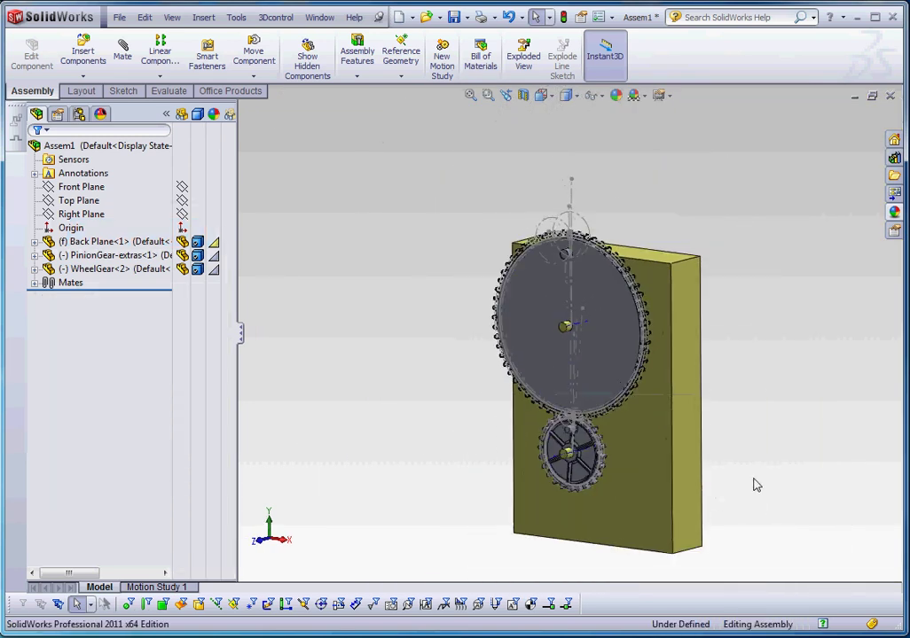
pyautogui.scroll(-5, 603, 418)
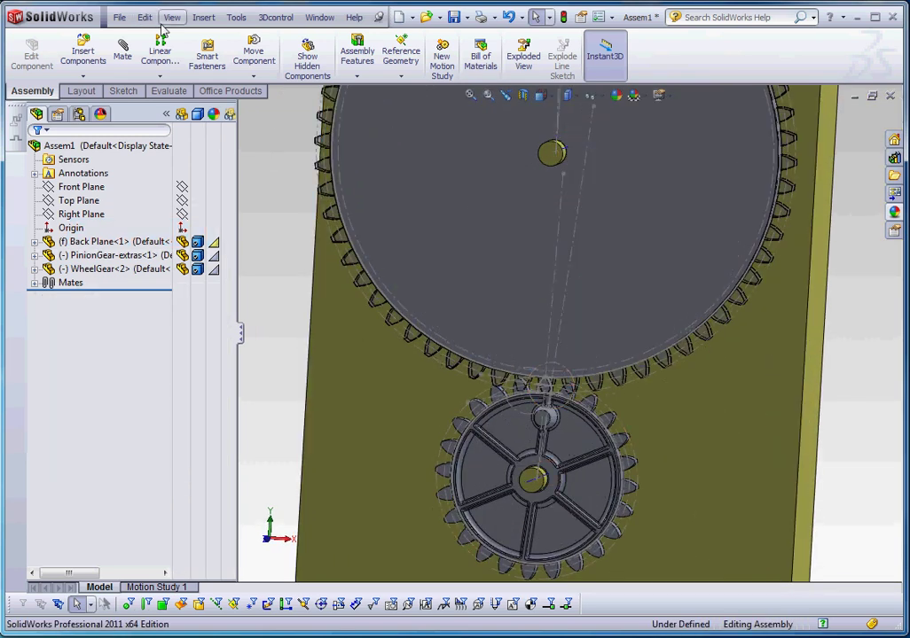
pyautogui.click(171, 17)
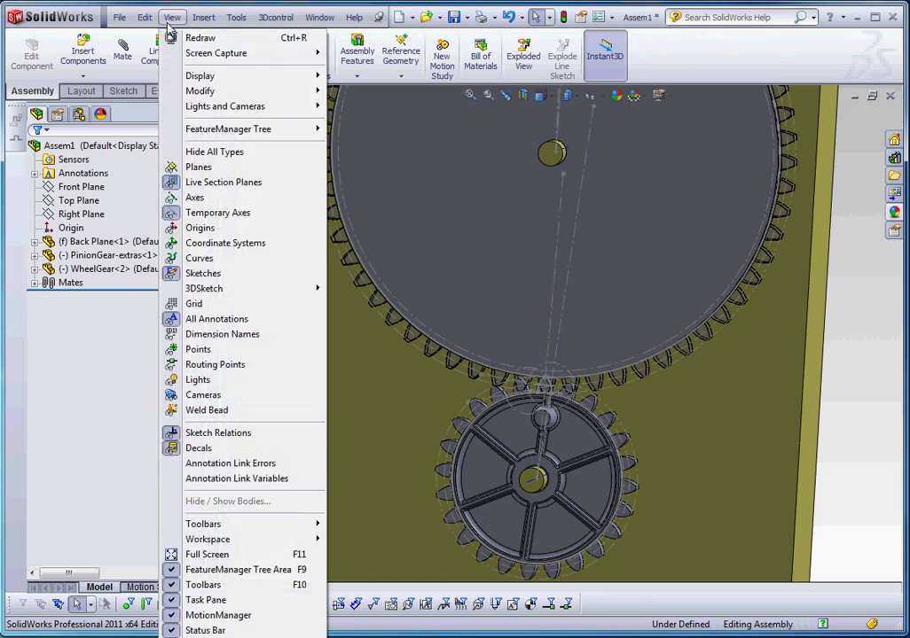
pyautogui.click(208, 273)
pyautogui.scroll(-5, 578, 398)
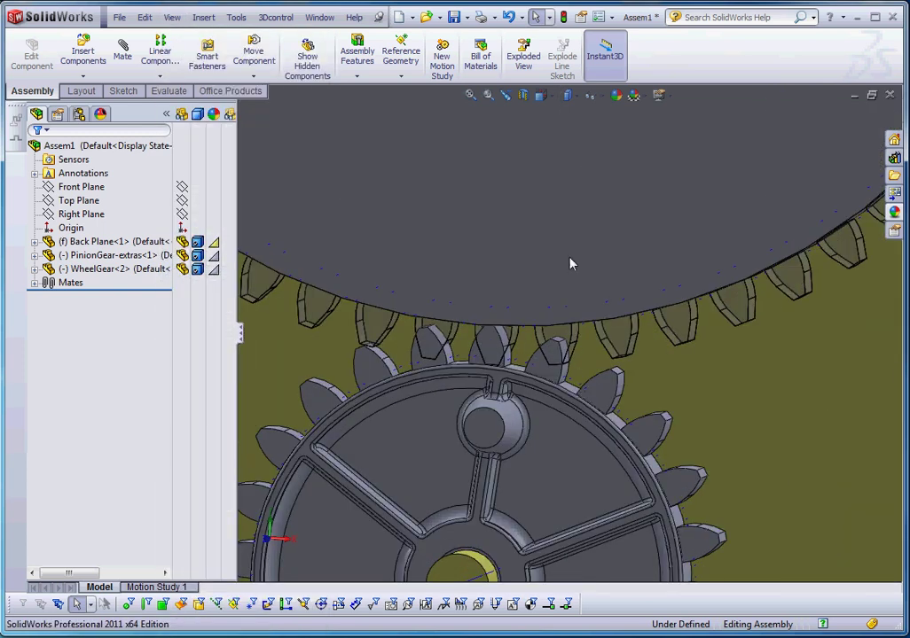
# Step: Rotate the wheel gear slightly clockwise about its pin to adjust its teeth against the pinion's teeth
pyautogui.moveTo(551, 247); pyautogui.dragTo(502, 263)
pyautogui.scroll(8, 523, 385)
pyautogui.scroll(-2, 613, 229)
pyautogui.moveTo(645, 297); pyautogui.dragTo(715, 416, button='middle')
pyautogui.scroll(-4, 524, 159)
pyautogui.scroll(2, 585, 292)
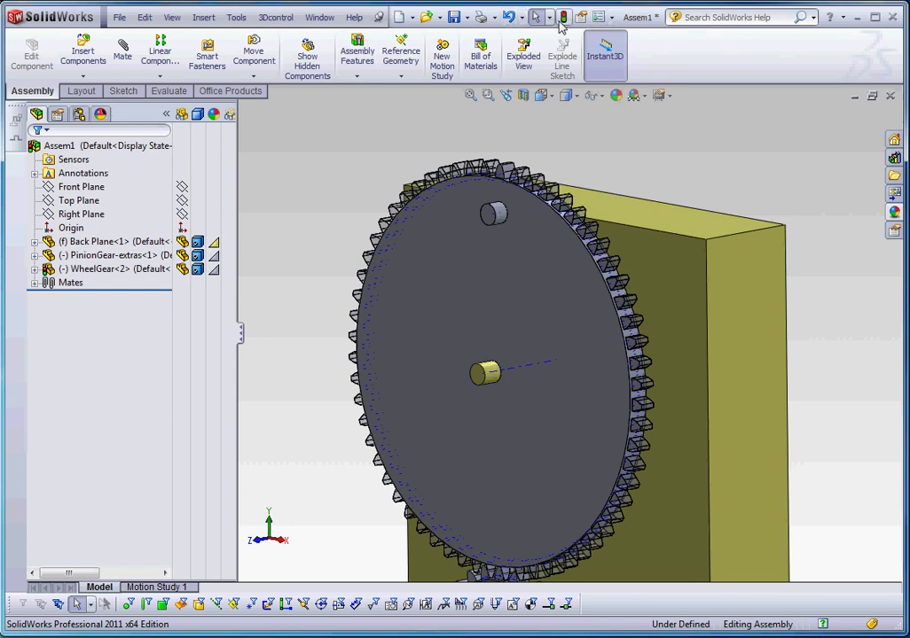
# Step: Examine the see-through appearance of the wheel gear's teeth around its rim
pyautogui.click(422, 265)
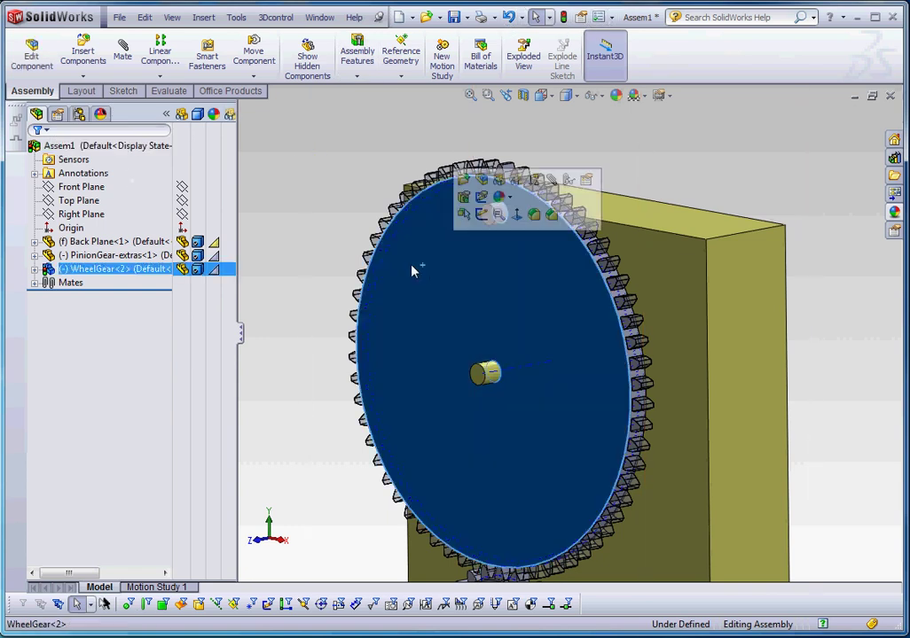
pyautogui.click(355, 244)
pyautogui.scroll(2, 571, 365)
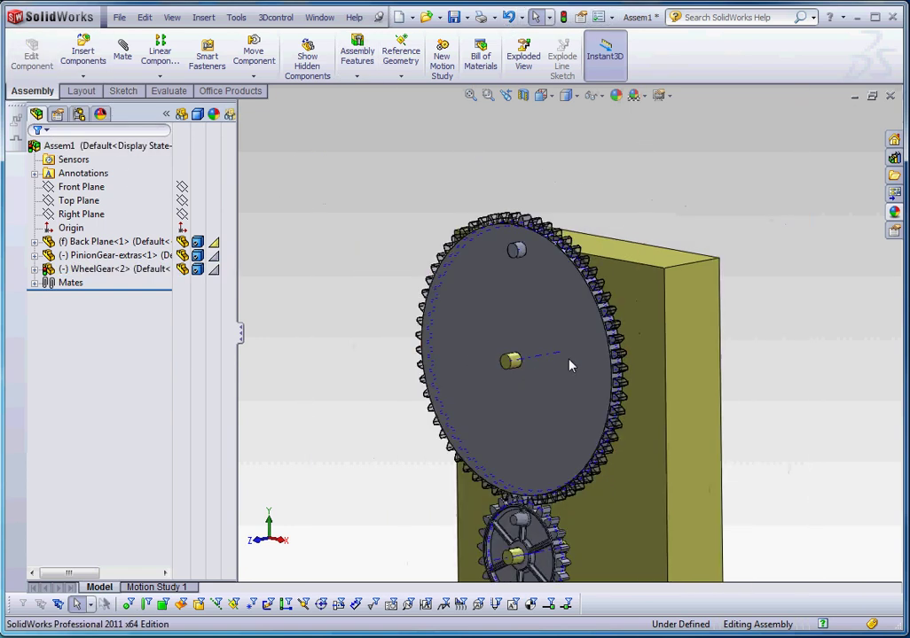
pyautogui.moveTo(604, 349); pyautogui.dragTo(665, 345, button='middle')
pyautogui.scroll(-6, 499, 211)
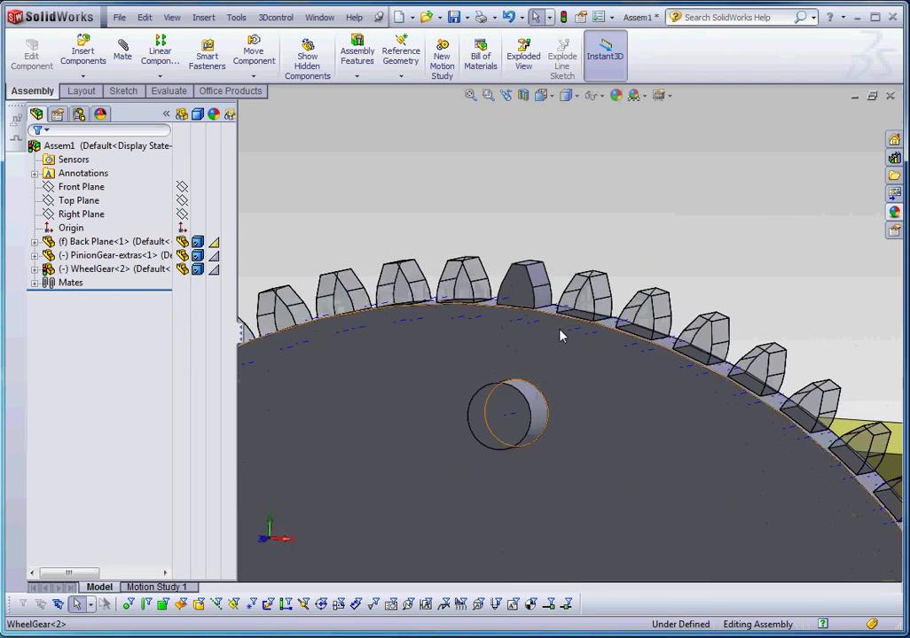
pyautogui.scroll(4, 560, 333)
pyautogui.scroll(5, 576, 339)
pyautogui.scroll(-5, 517, 493)
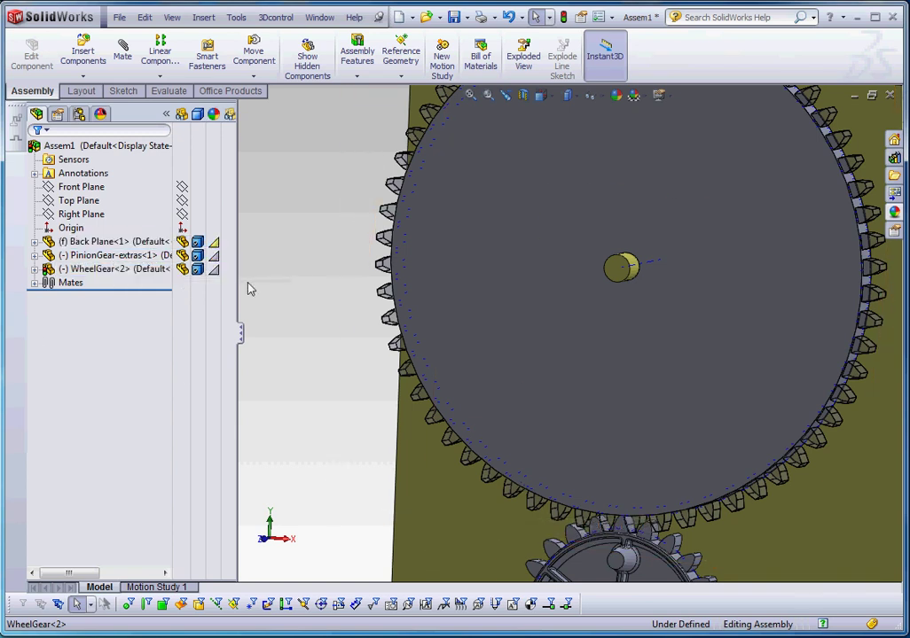
# Step: Open the WheelGear part in its own window for a close look at its patterned teeth
pyautogui.rightClick(532, 250)
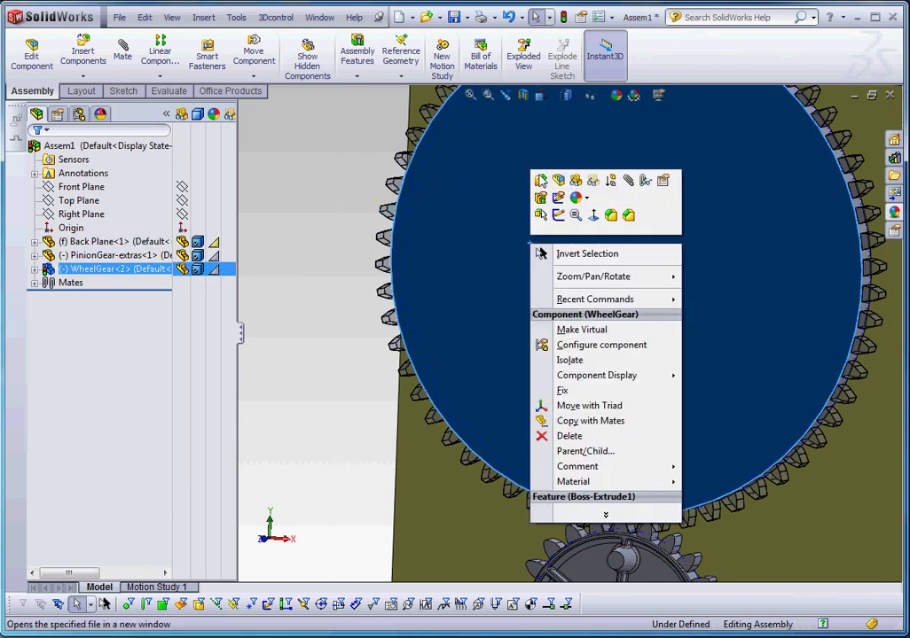
pyautogui.click(539, 182)
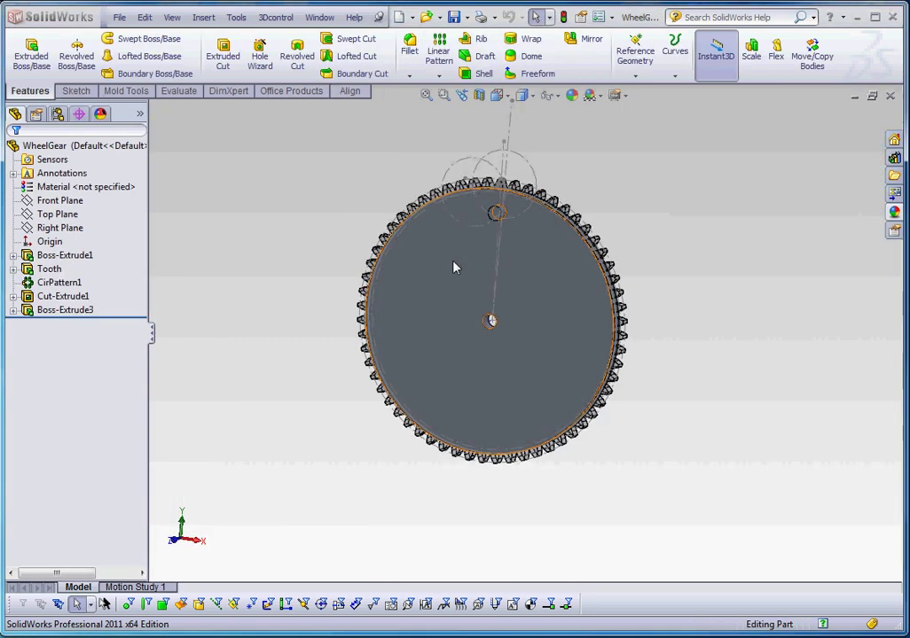
pyautogui.moveTo(450, 279); pyautogui.dragTo(418, 294, button='middle')
pyautogui.scroll(-9, 447, 257)
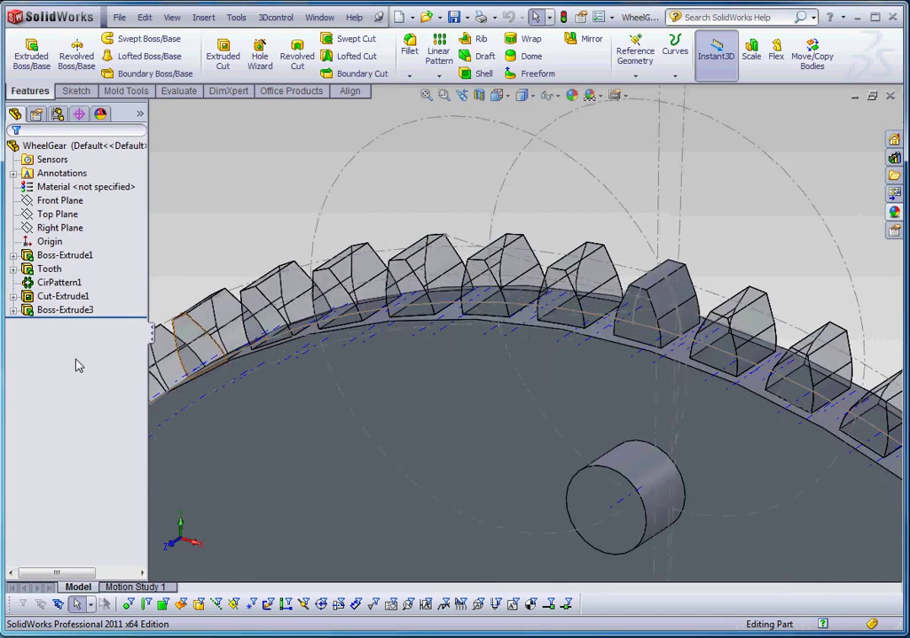
# Step: Remove the appearance override from the wheel gear's CirPattern1 feature
pyautogui.click(43, 269)
pyautogui.click(46, 285)
pyautogui.scroll(5, 404, 374)
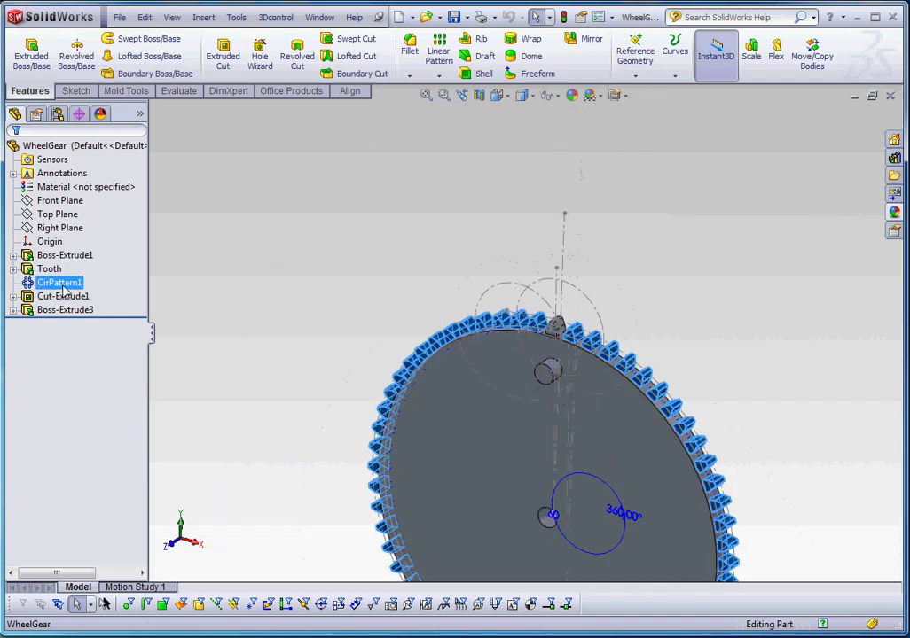
pyautogui.click(140, 113)
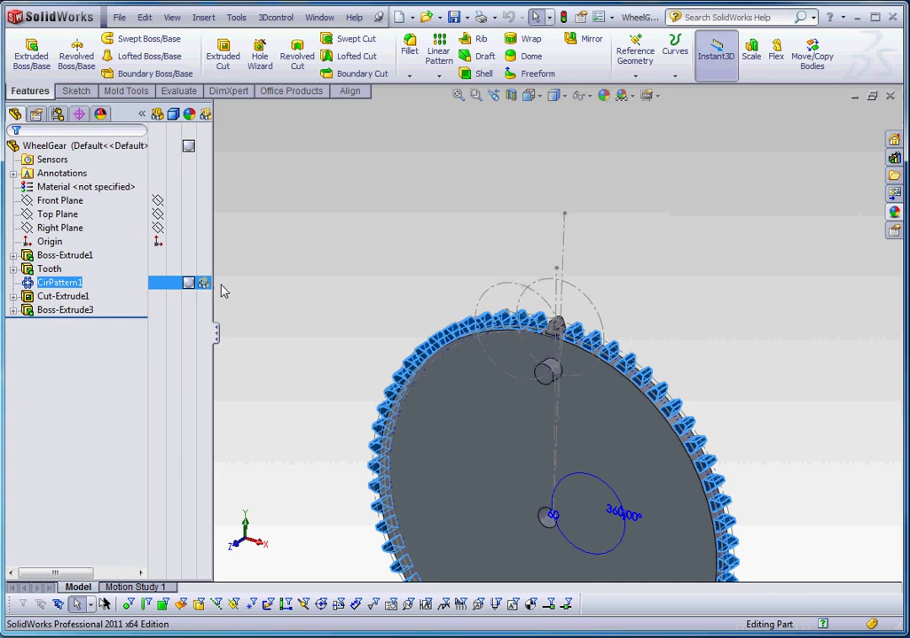
pyautogui.click(283, 280)
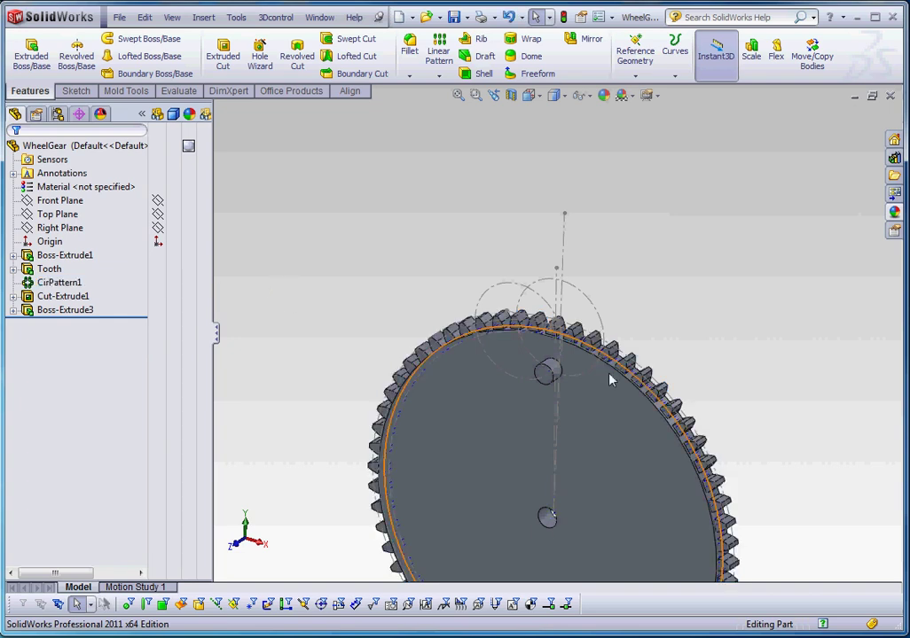
pyautogui.scroll(-8, 594, 355)
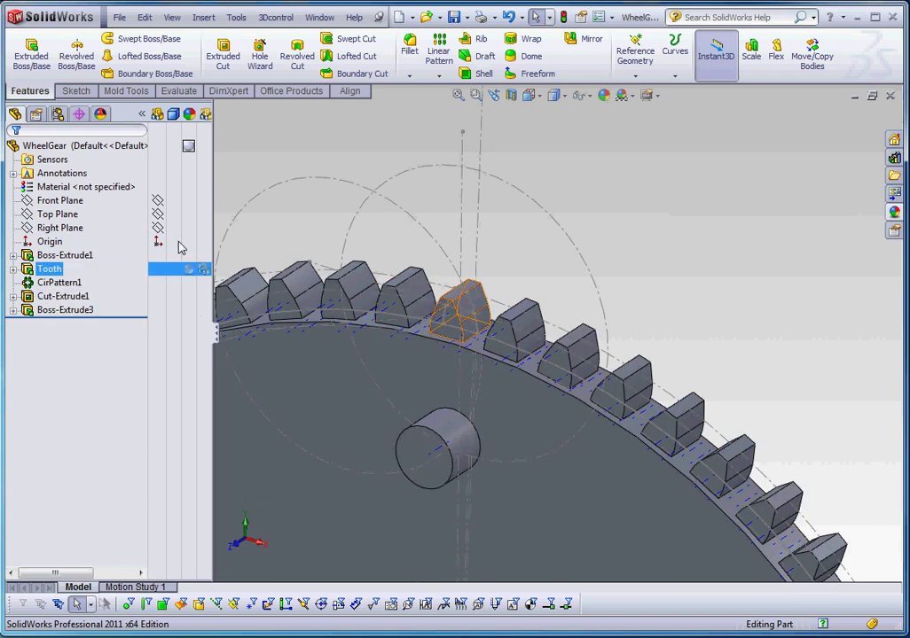
# Step: Apply a red color from the standard palette to the wheel gear's Boss-Extrude1 feature
pyautogui.click(140, 118)
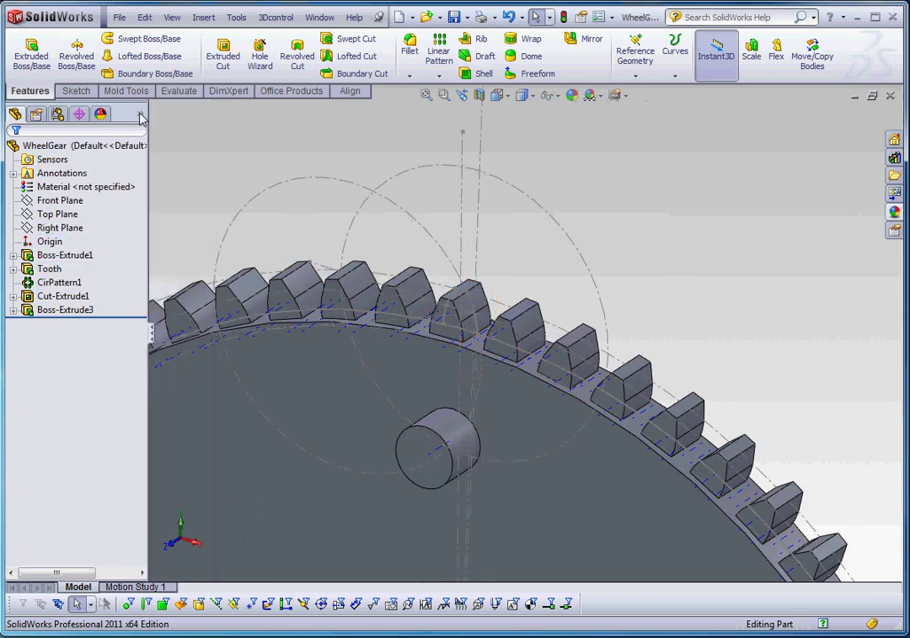
pyautogui.click(140, 118)
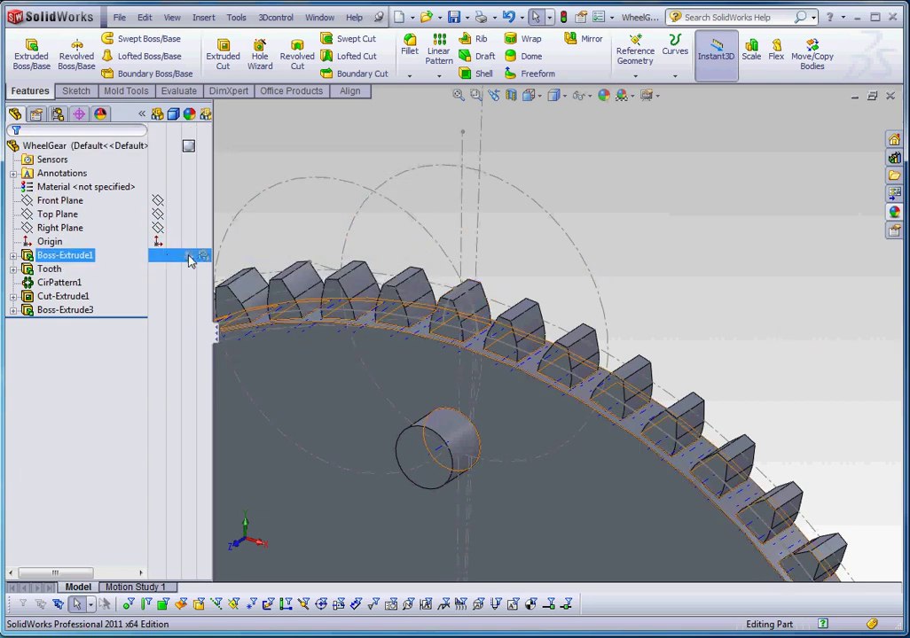
pyautogui.click(189, 258)
pyautogui.click(197, 261)
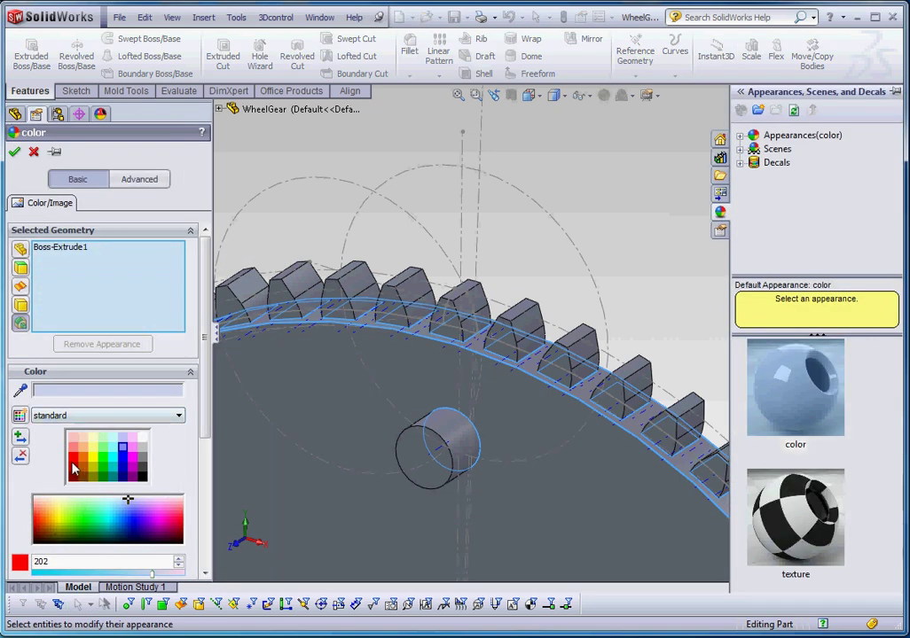
pyautogui.click(14, 152)
# Step: Remove the red appearance from Boss-Extrude1
pyautogui.moveTo(195, 257)
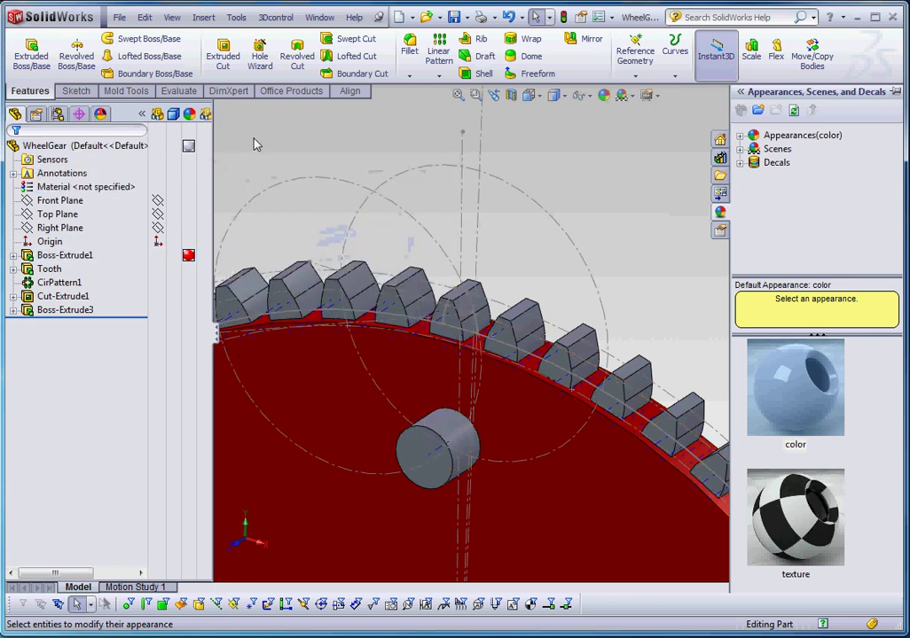
pyautogui.rightClick(190, 257)
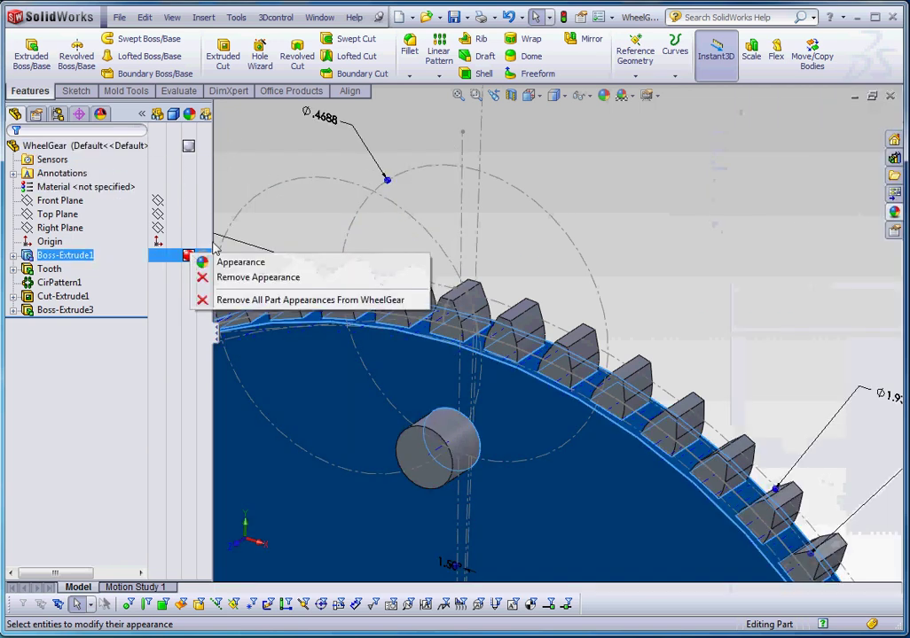
pyautogui.click(256, 278)
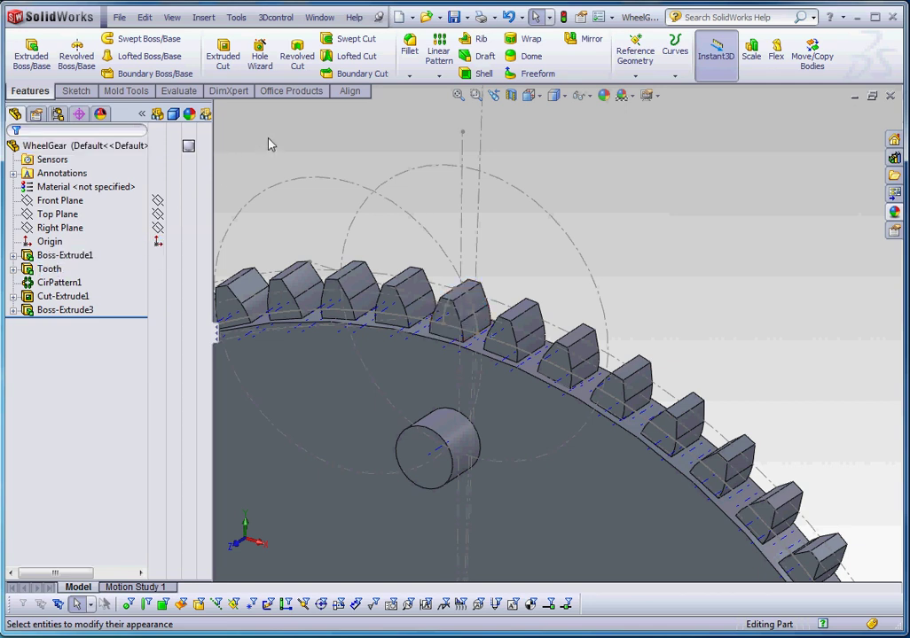
# Step: Return to the Assem1 assembly window with both gears in view
pyautogui.hotkey('ctrl', 'Tab')
pyautogui.scroll(4, 686, 369)
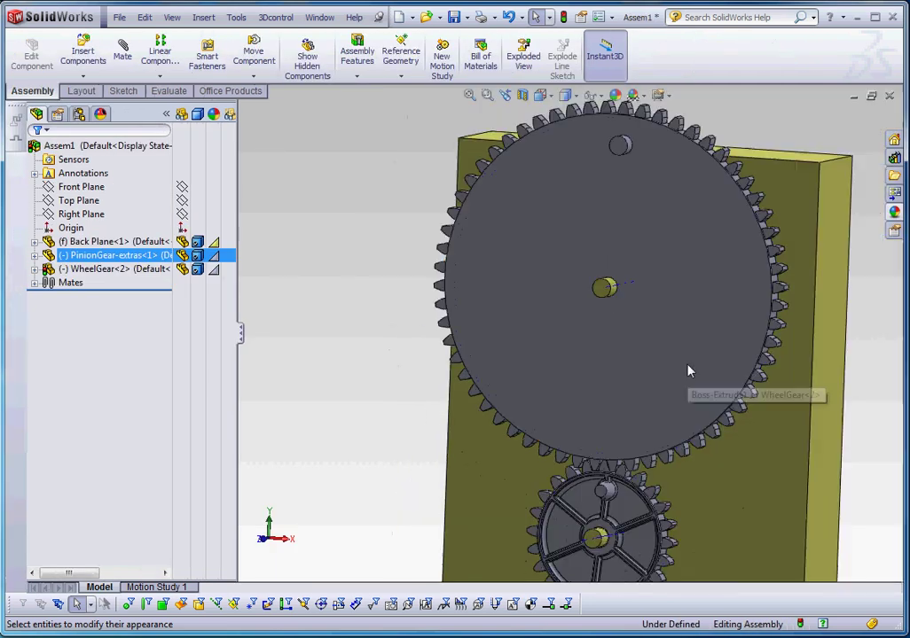
pyautogui.scroll(-3, 641, 299)
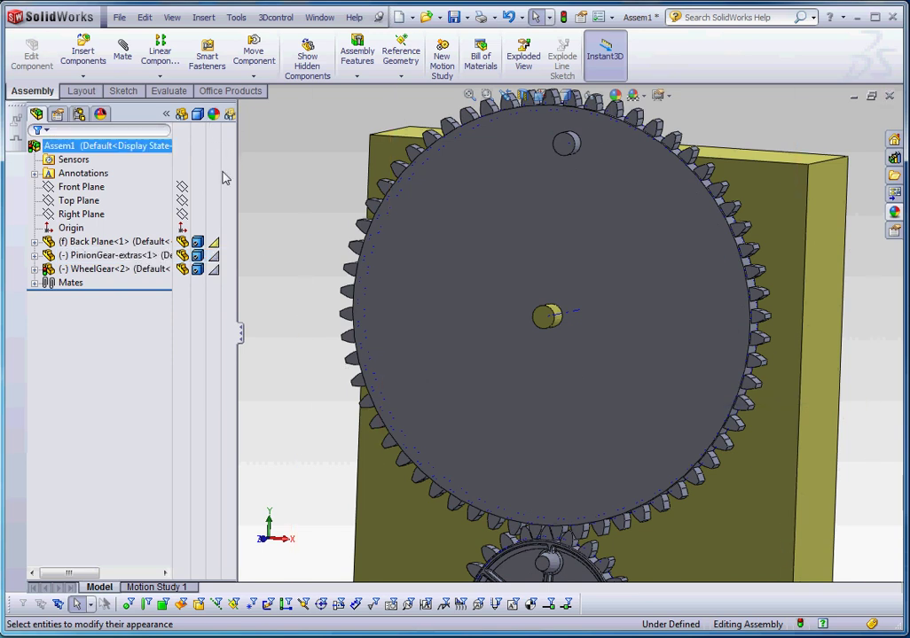
# Step: Examine the appearance assigned to the Back Plane component and compare it with the pinion gear's
pyautogui.click(214, 239)
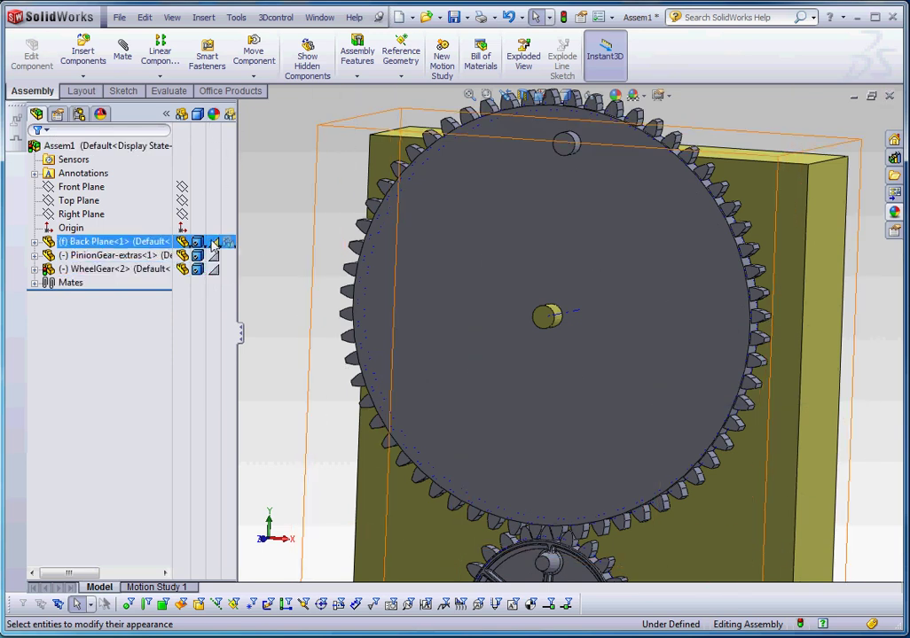
pyautogui.click(217, 257)
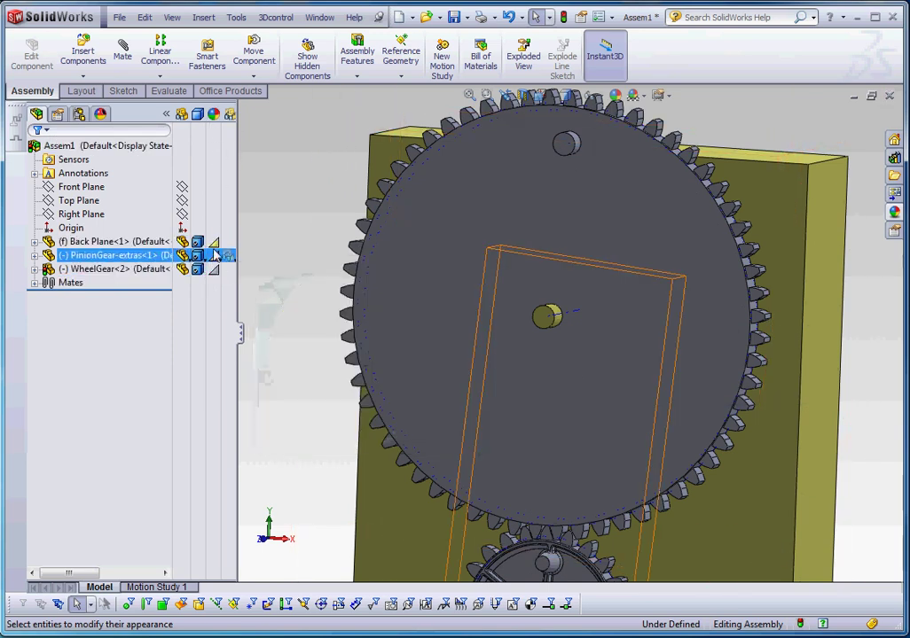
pyautogui.click(226, 232)
pyautogui.click(220, 242)
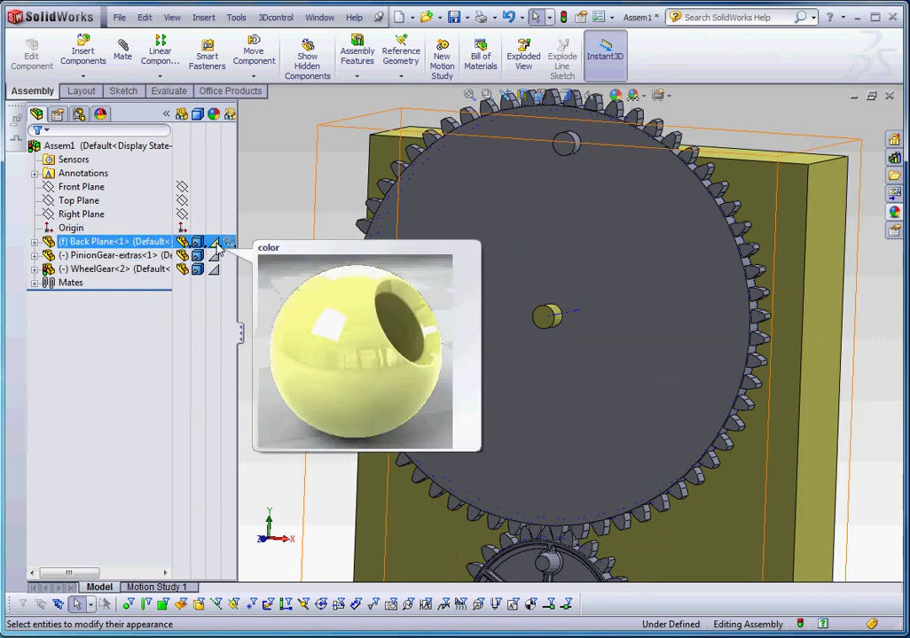
pyautogui.click(212, 233)
pyautogui.click(214, 242)
pyautogui.moveTo(214, 242)
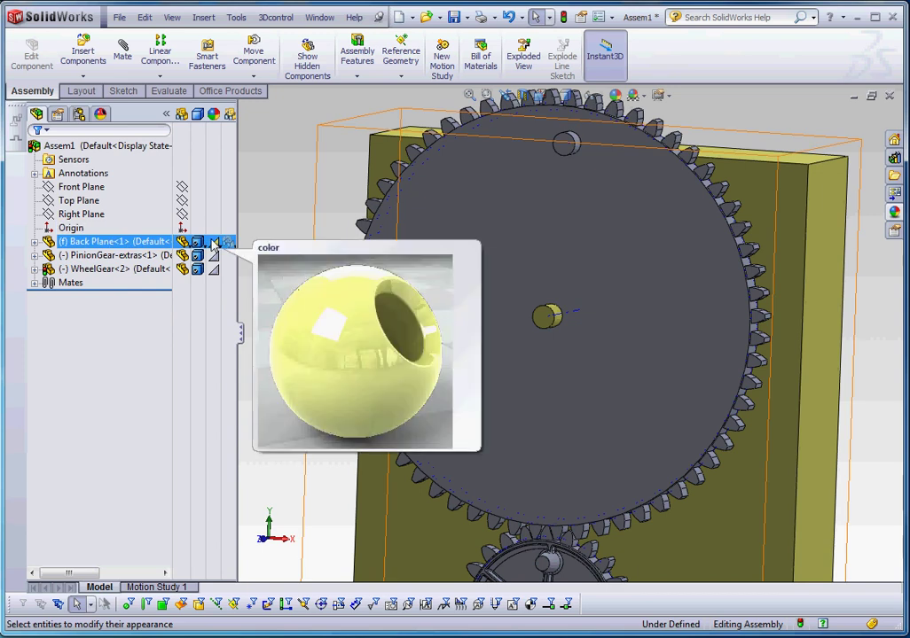
# Step: Apply a dark gray color from the standard palette to the Back Plane at component level
pyautogui.click(213, 242)
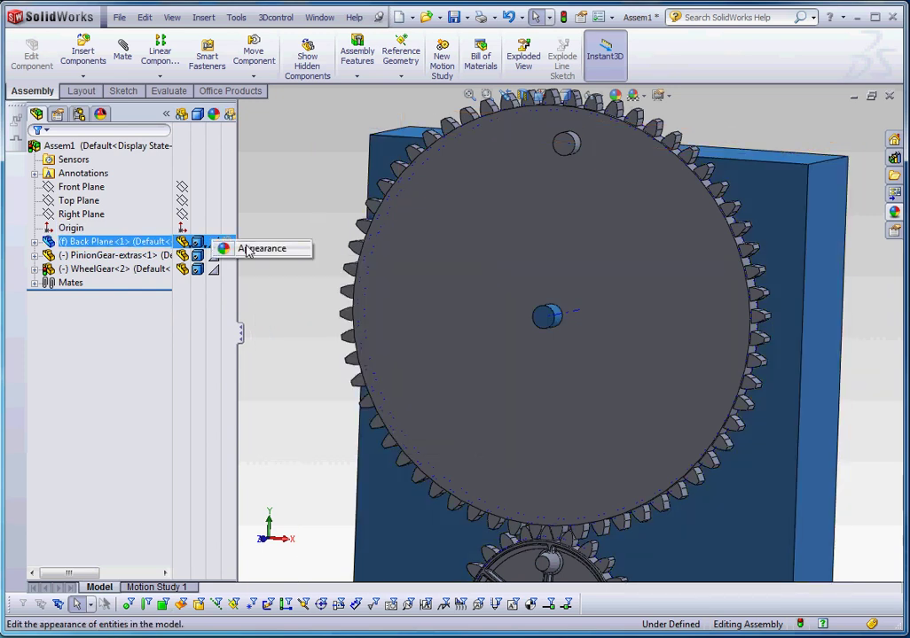
pyautogui.click(246, 250)
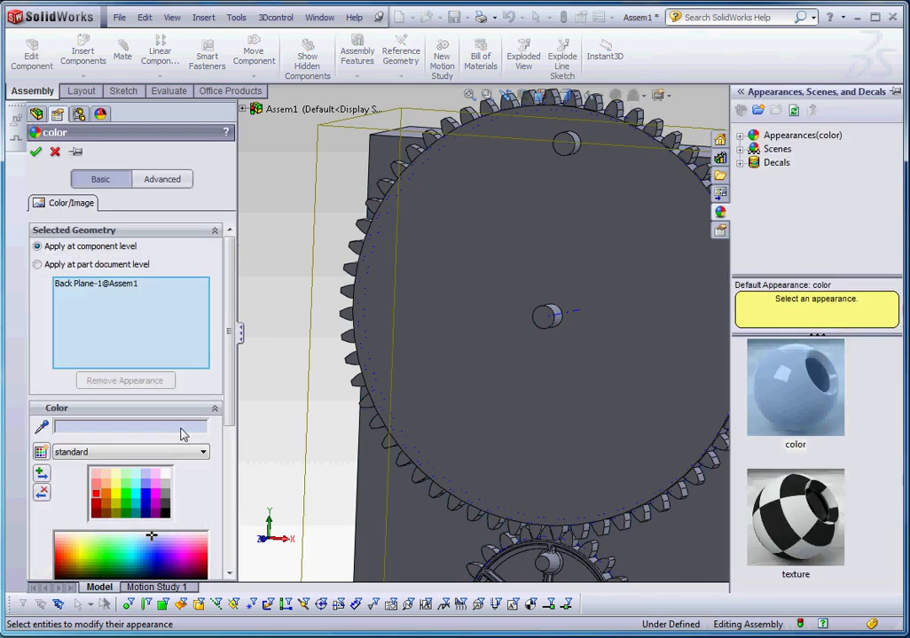
pyautogui.click(163, 507)
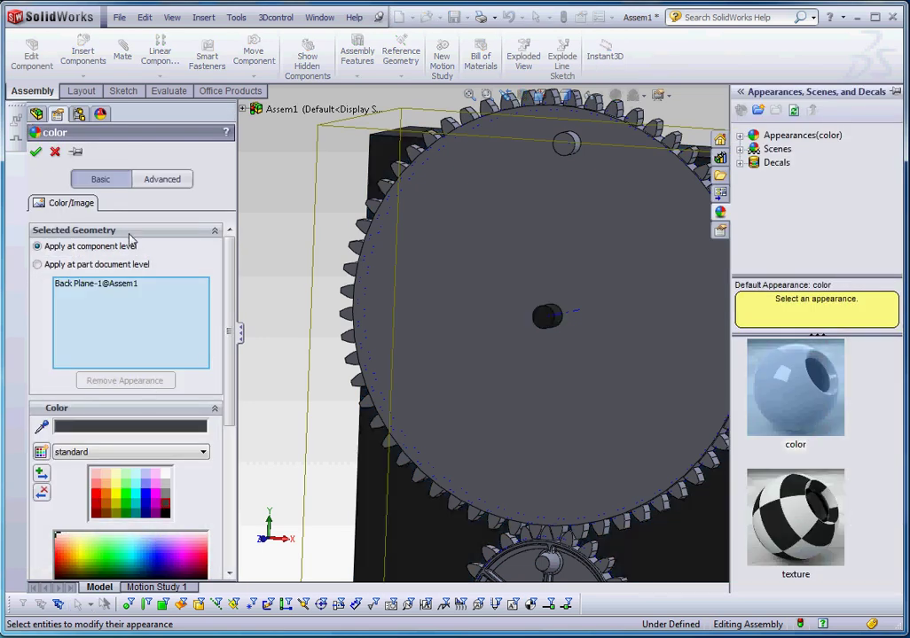
pyautogui.click(37, 154)
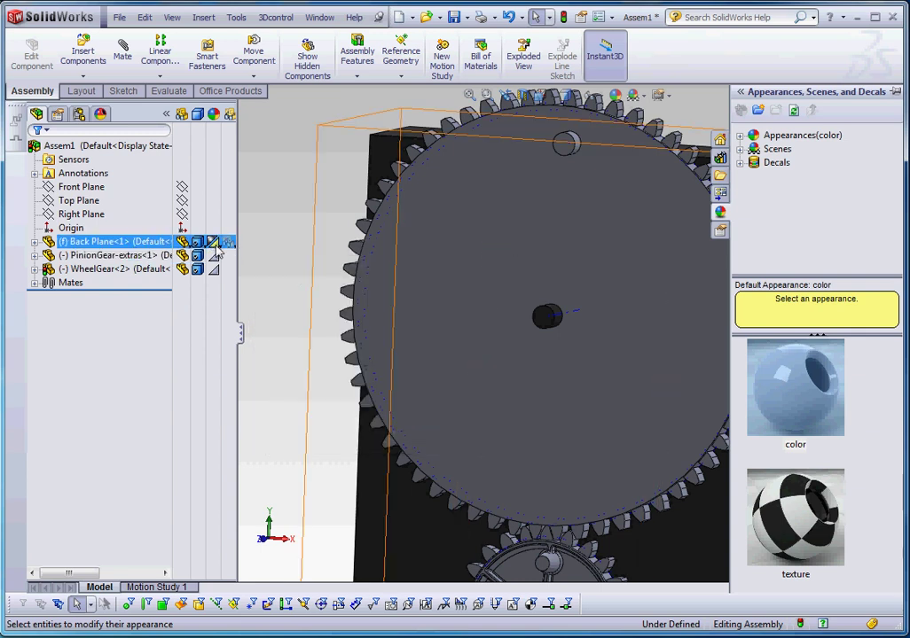
# Step: Apply a light blue color from the standard palette to the PinionGear-extras component at component level
pyautogui.moveTo(216, 246)
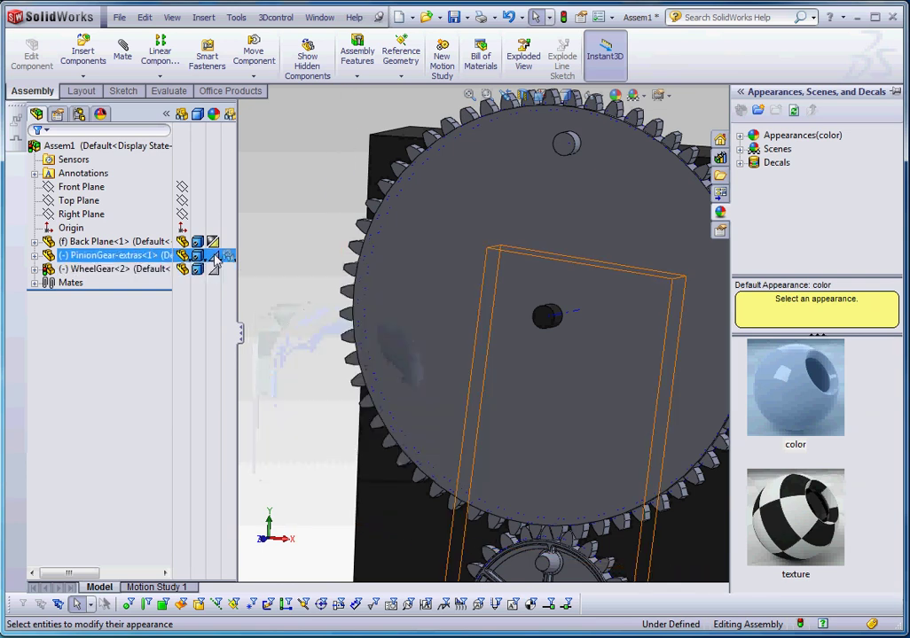
pyautogui.click(214, 257)
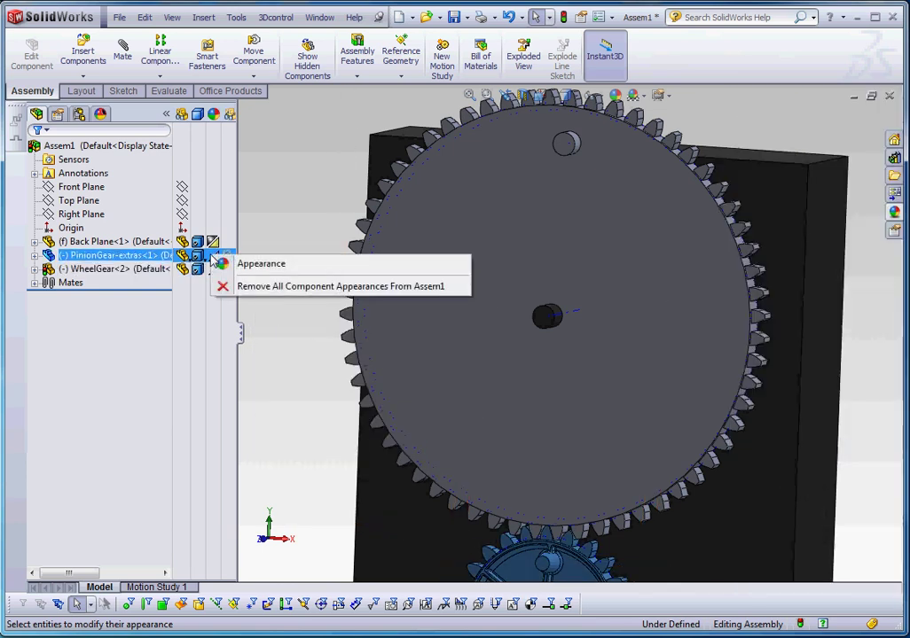
pyautogui.click(290, 266)
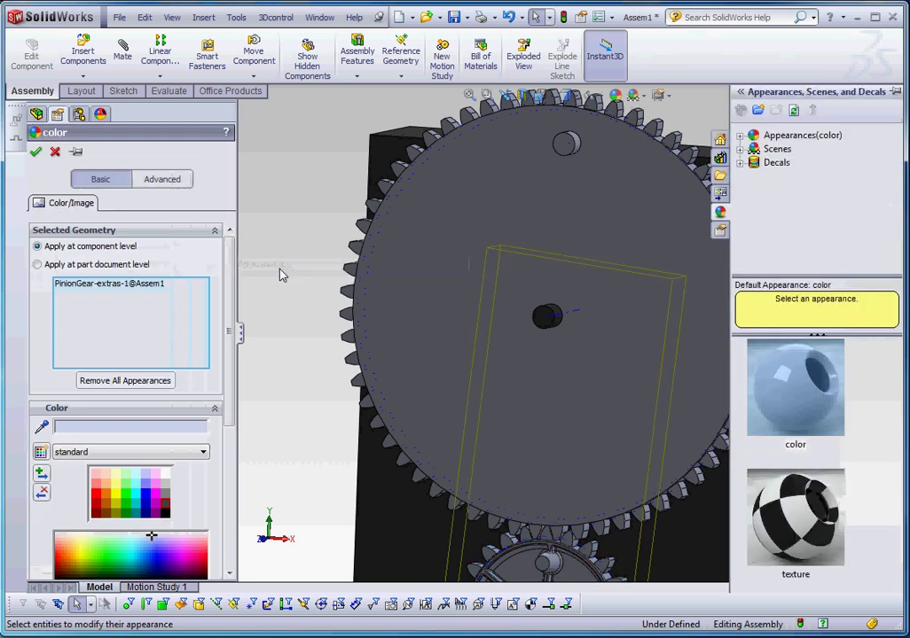
pyautogui.click(147, 484)
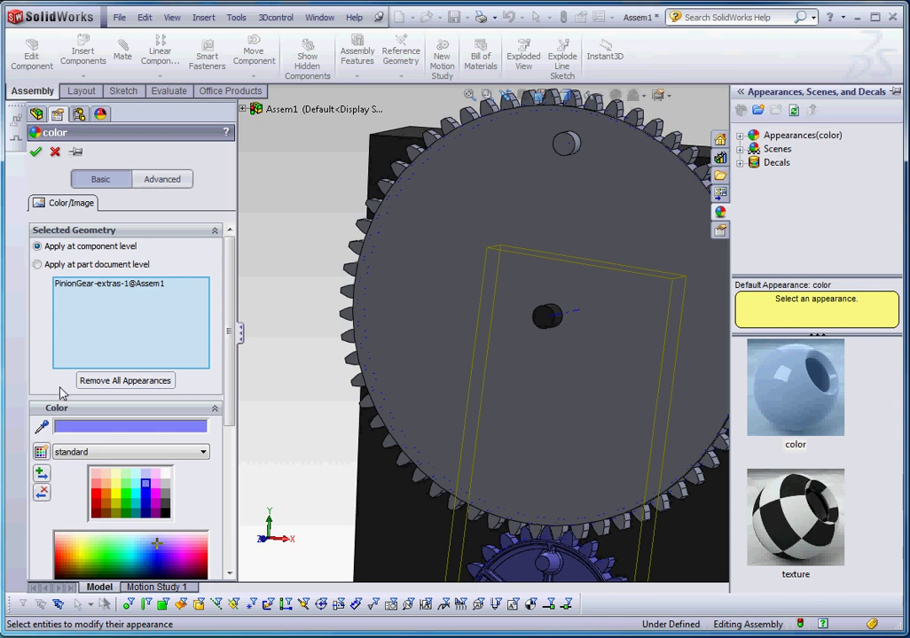
pyautogui.click(36, 151)
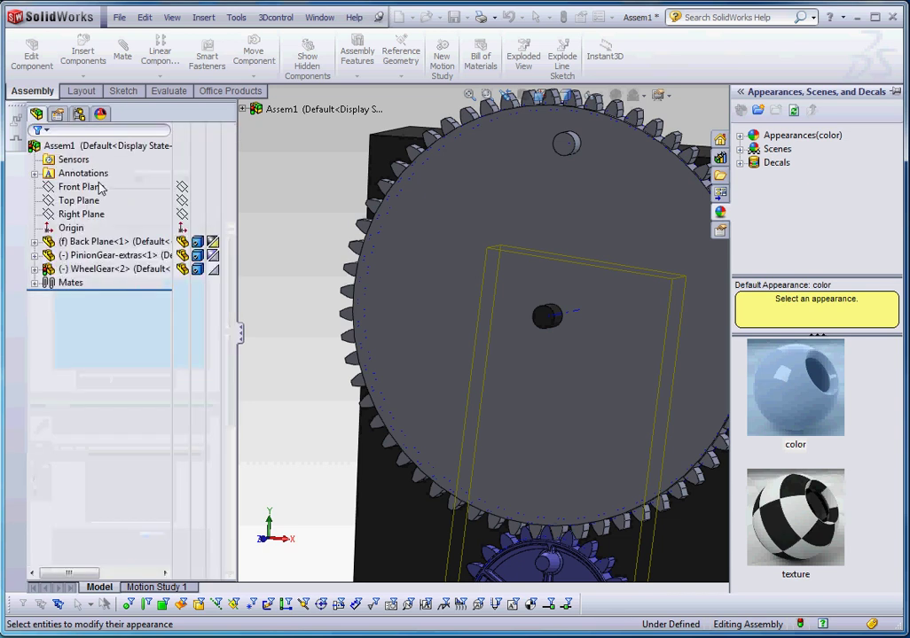
# Step: Apply a light red color from the standard palette to the WheelGear component at component level
pyautogui.click(214, 272)
pyautogui.click(245, 282)
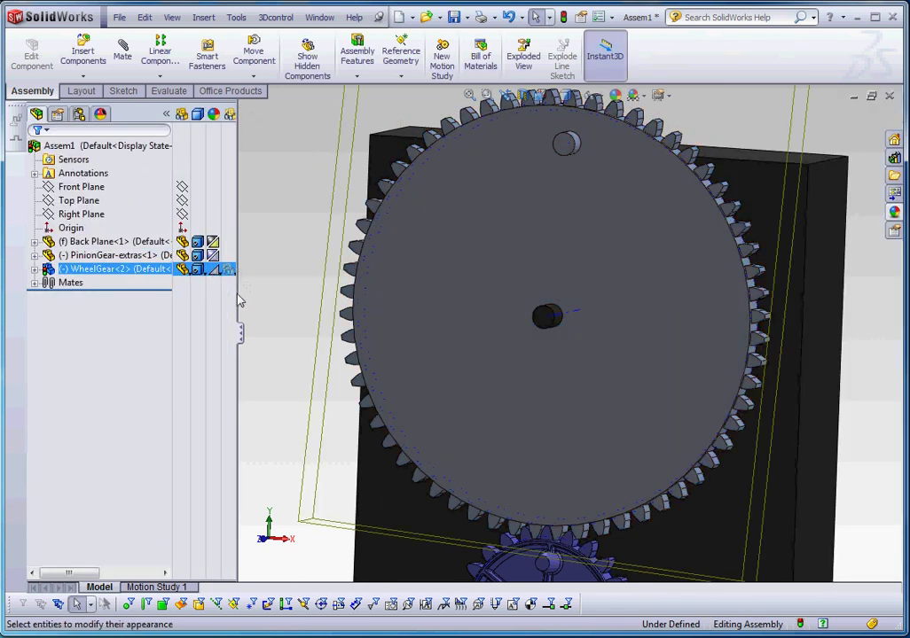
pyautogui.click(96, 483)
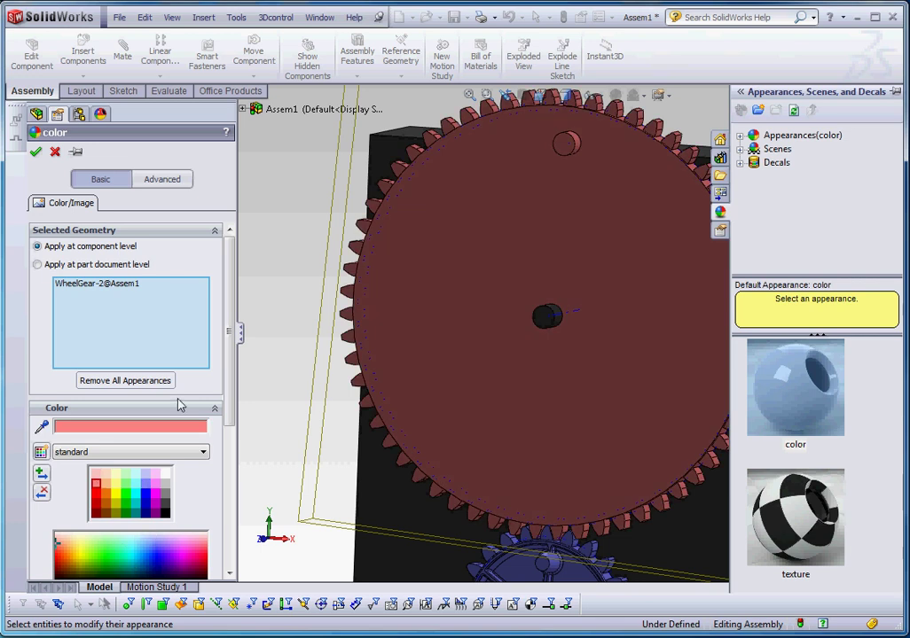
pyautogui.click(34, 153)
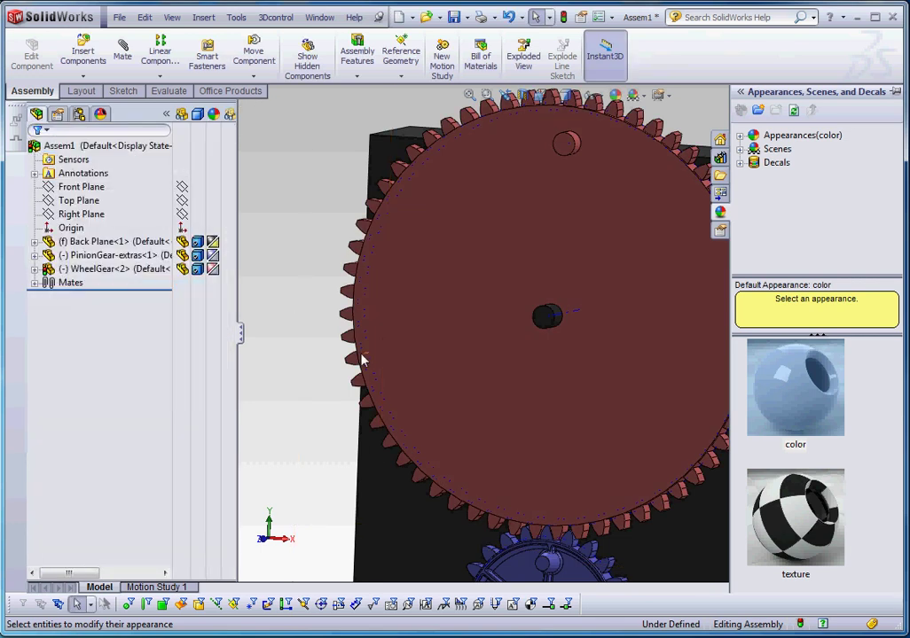
# Step: Examine how the wheel and pinion teeth mesh, and check the gears' position on the pins from the side
pyautogui.scroll(4, 362, 354)
pyautogui.scroll(-6, 586, 470)
pyautogui.scroll(-5, 526, 353)
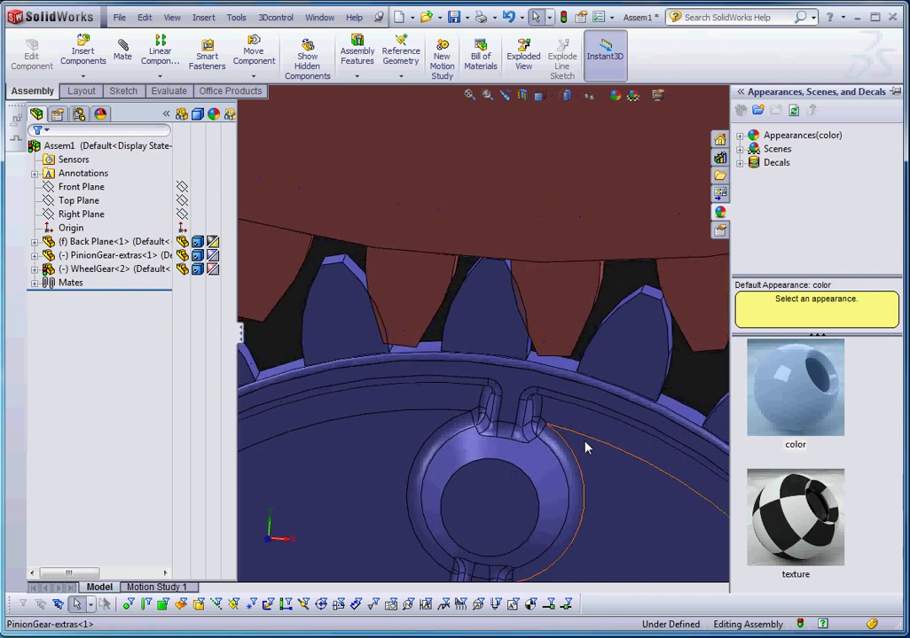
pyautogui.scroll(2, 504, 347)
pyautogui.scroll(-2, 523, 249)
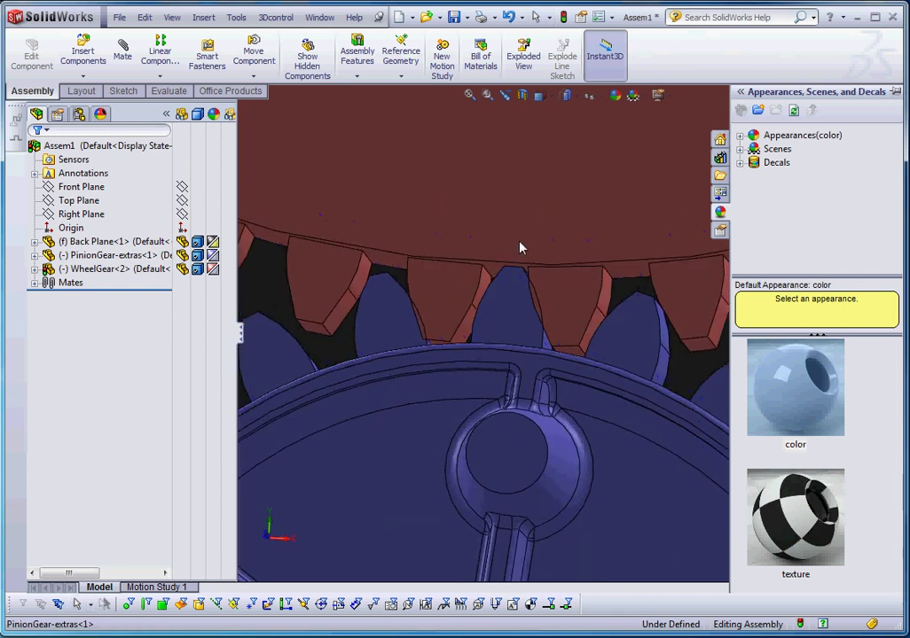
pyautogui.scroll(5, 631, 380)
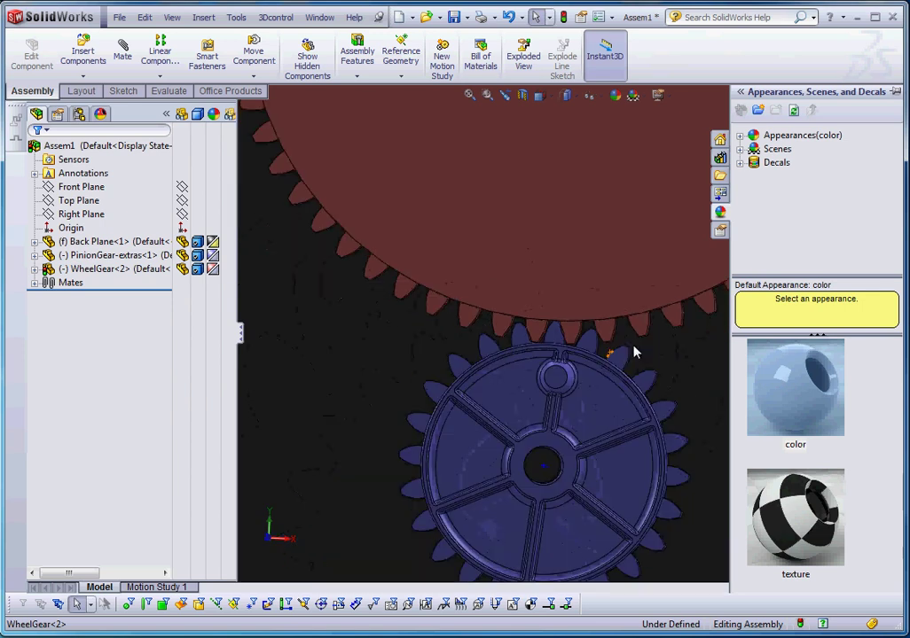
pyautogui.moveTo(633, 349); pyautogui.dragTo(626, 411, button='middle')
pyautogui.scroll(1, 626, 411)
pyautogui.scroll(-4, 599, 233)
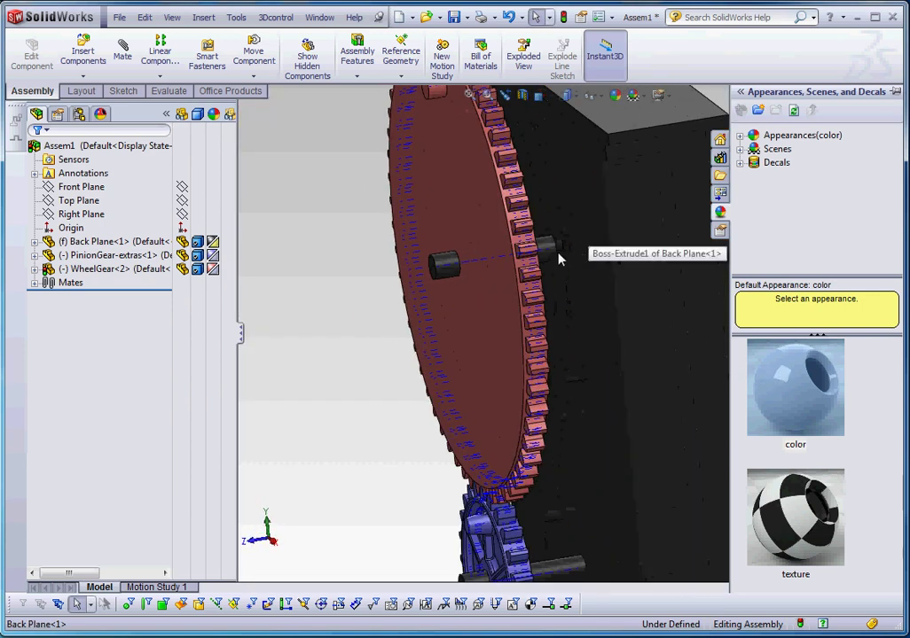
pyautogui.scroll(2, 575, 338)
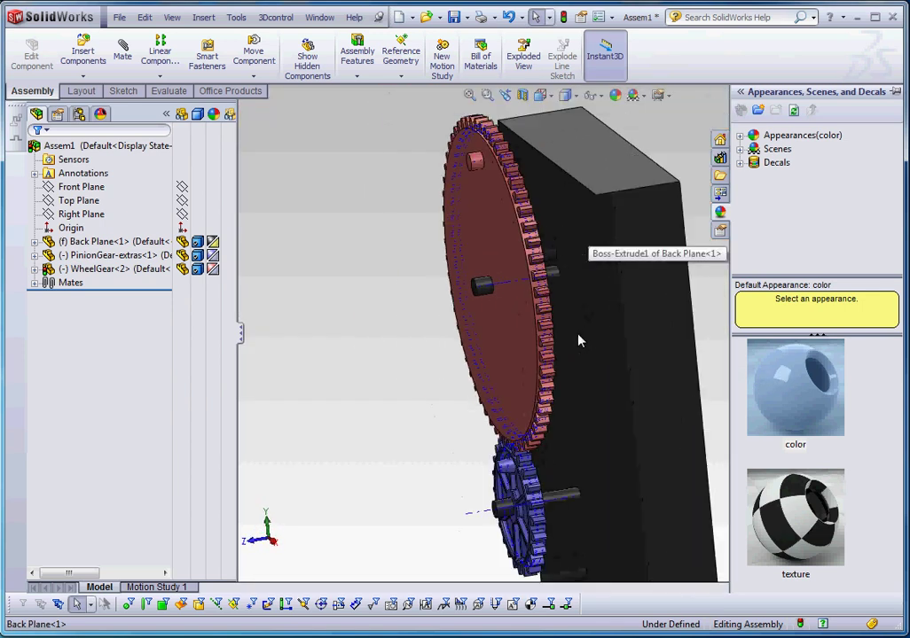
# Step: Display the dimensions of the Back Plane's pins and inspect the center distance between them
pyautogui.click(559, 511)
pyautogui.moveTo(750, 445); pyautogui.dragTo(789, 448, button='middle')
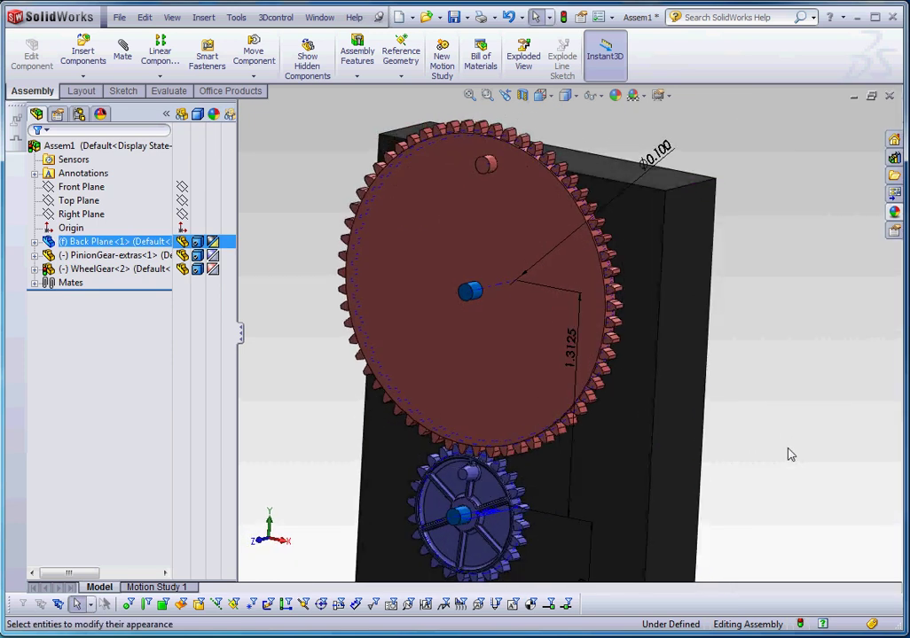
pyautogui.moveTo(768, 454)
pyautogui.mouseDown(button='middle')
pyautogui.moveTo(725, 458)
pyautogui.moveTo(721, 446)
pyautogui.moveTo(772, 434)
pyautogui.mouseUp(button='middle')
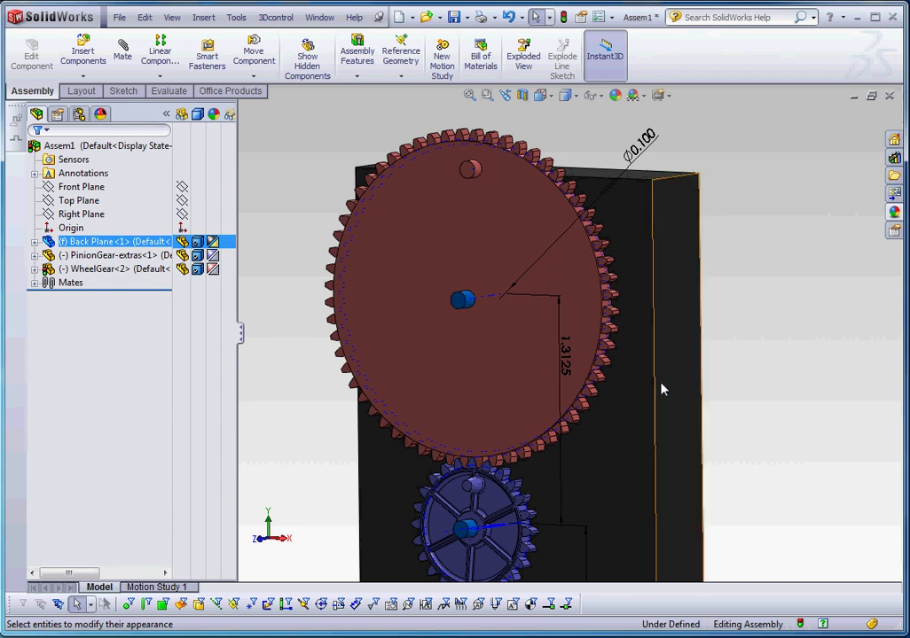
pyautogui.scroll(-5, 571, 354)
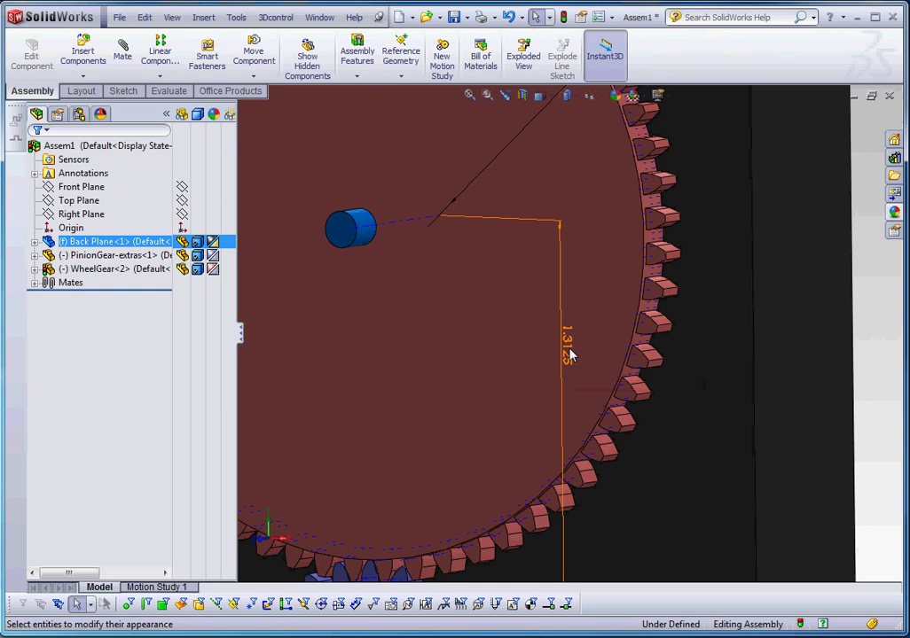
pyautogui.scroll(5, 571, 354)
pyautogui.click(726, 361)
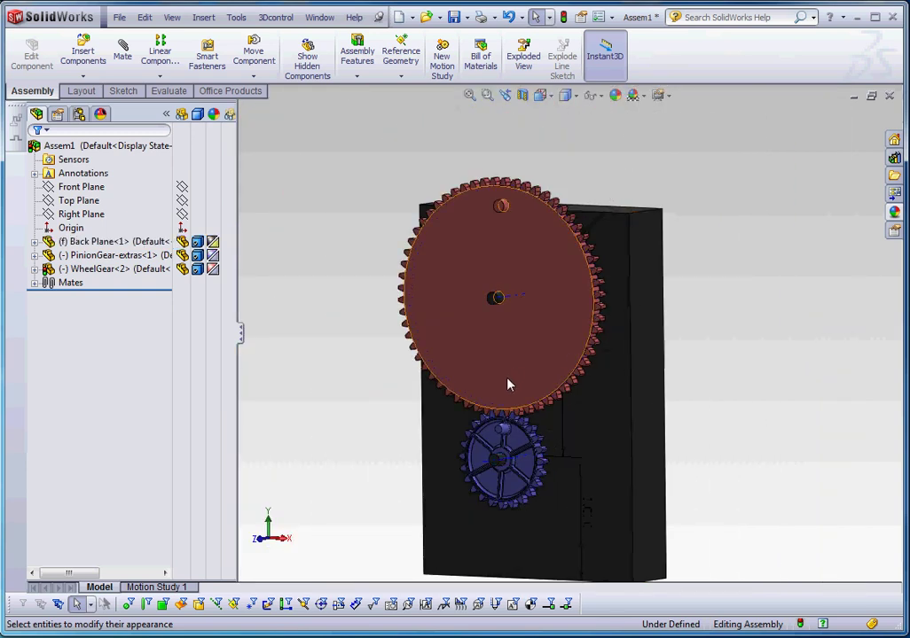
# Step: Rotate the wheel gear slightly to fit its lower teeth between the pinion gear's teeth
pyautogui.scroll(-5, 504, 386)
pyautogui.scroll(4, 567, 374)
pyautogui.moveTo(564, 360); pyautogui.dragTo(580, 354, button='middle')
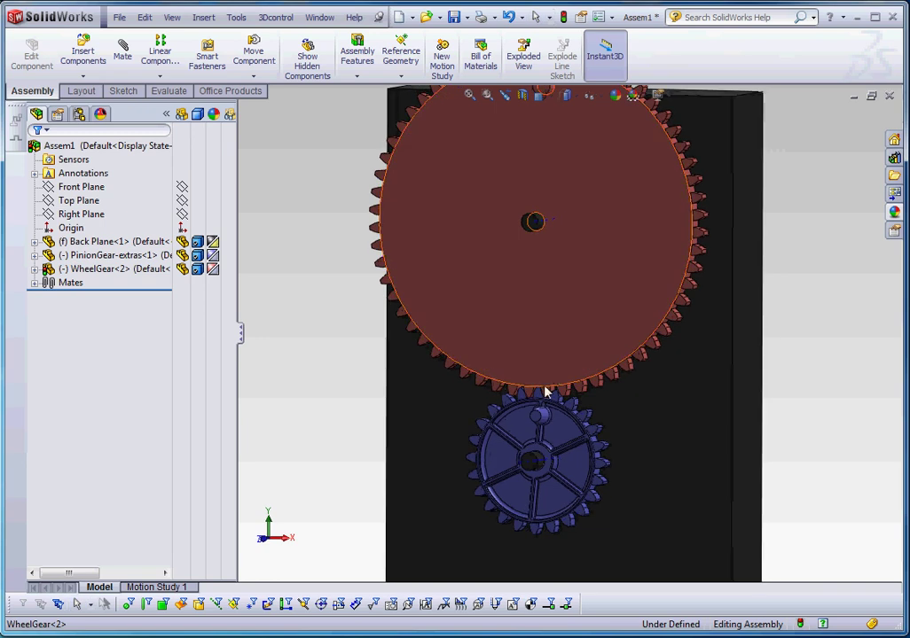
pyautogui.scroll(-5, 561, 393)
pyautogui.moveTo(601, 467); pyautogui.dragTo(625, 471, button='middle')
pyautogui.scroll(-2, 573, 379)
pyautogui.click(575, 335)
pyautogui.moveTo(575, 335)
pyautogui.mouseDown()
pyautogui.moveTo(589, 335)
pyautogui.moveTo(578, 345)
pyautogui.mouseUp()
pyautogui.scroll(3, 604, 486)
pyautogui.scroll(2, 604, 486)
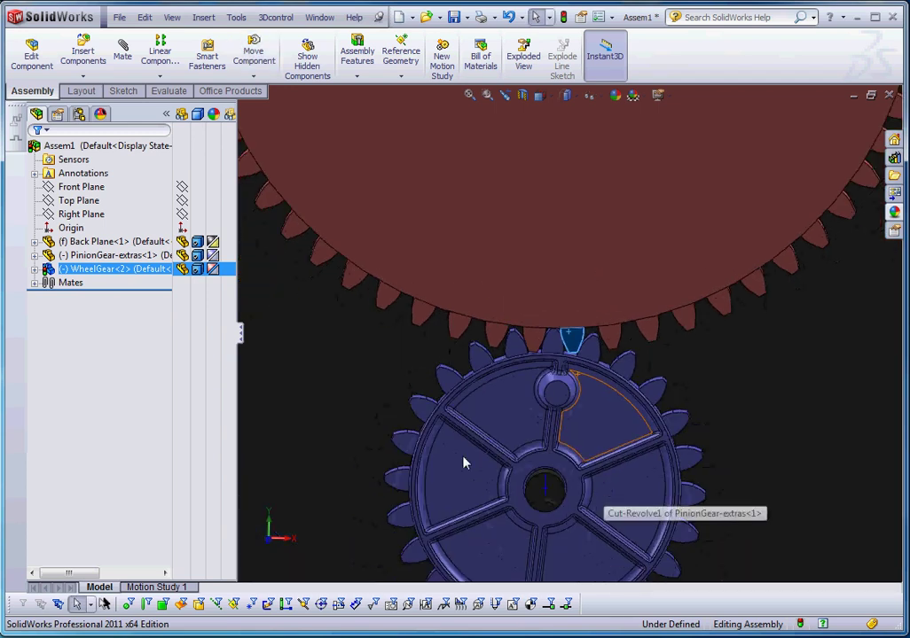
pyautogui.scroll(5, 493, 479)
pyautogui.click(772, 369)
# Step: Start Move Component with Collision Detection between all components and nudge the wheel gear by its meshing tooth
pyautogui.scroll(-5, 589, 350)
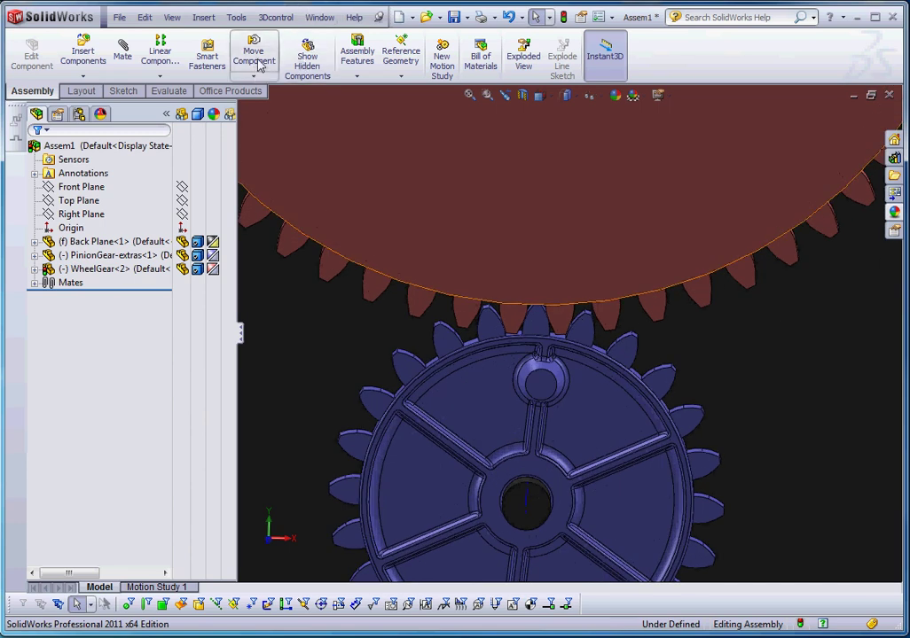
pyautogui.click(256, 56)
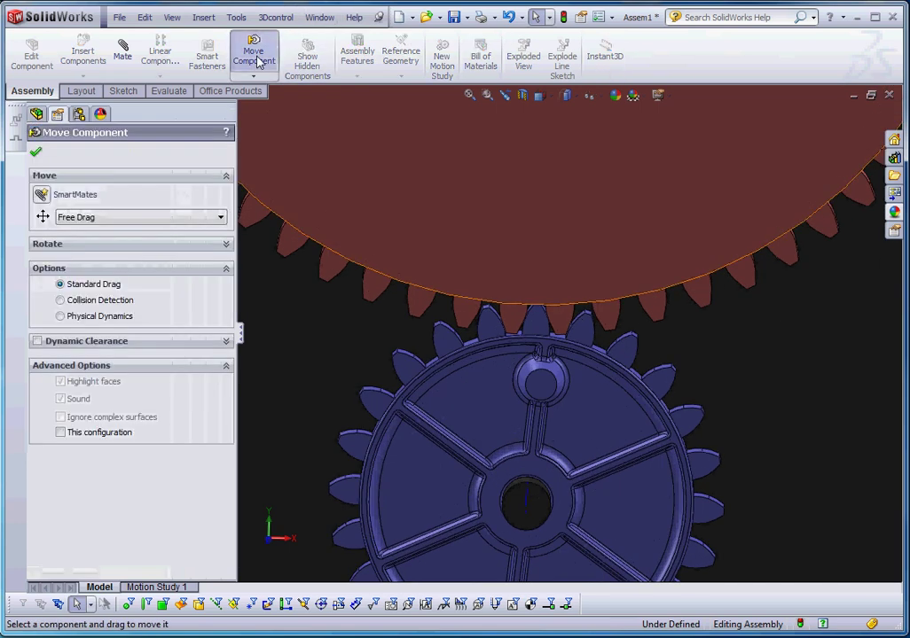
pyautogui.click(61, 300)
pyautogui.scroll(-4, 568, 306)
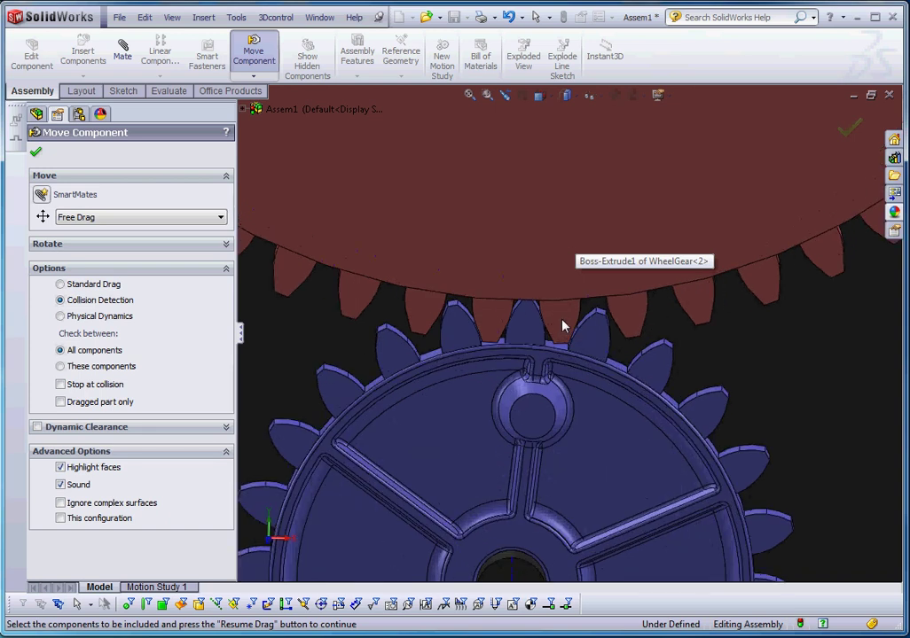
pyautogui.moveTo(567, 320); pyautogui.dragTo(564, 321)
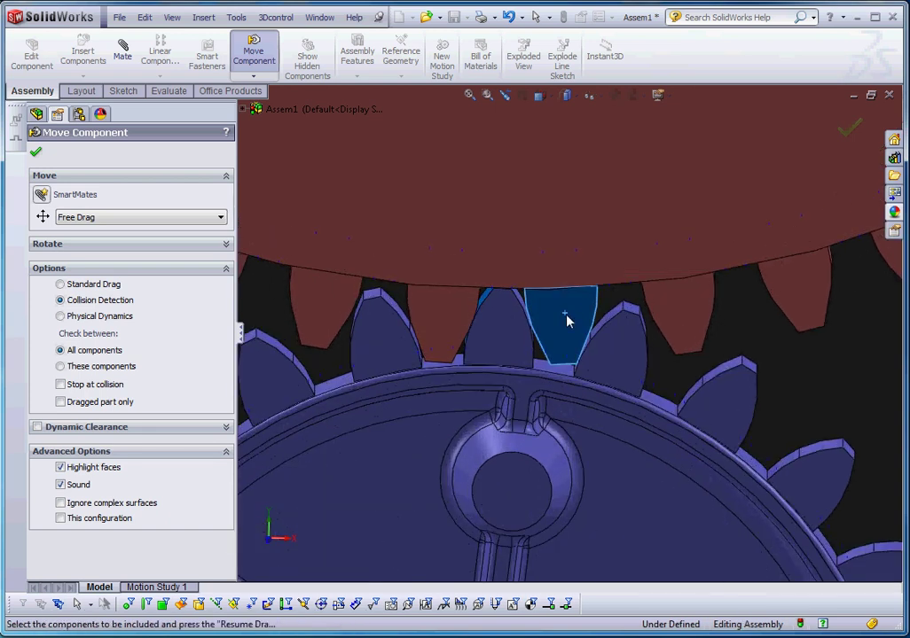
# Step: Turn the wheel gear slightly by an adjacent tooth and check the meshing teeth for collisions
pyautogui.scroll(-5, 568, 324)
pyautogui.scroll(3, 507, 349)
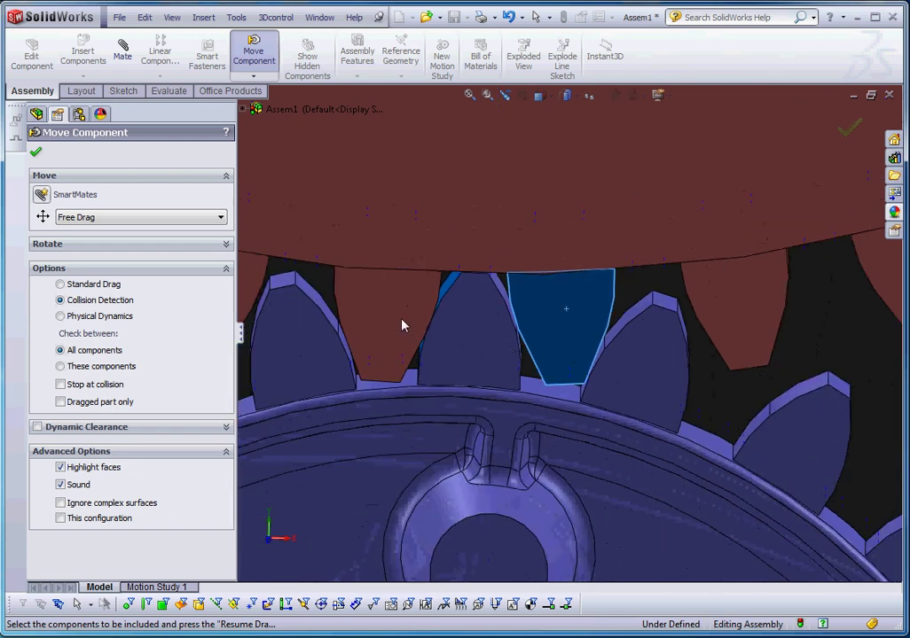
pyautogui.moveTo(396, 318); pyautogui.dragTo(413, 331)
pyautogui.scroll(-4, 532, 394)
pyautogui.scroll(4, 523, 417)
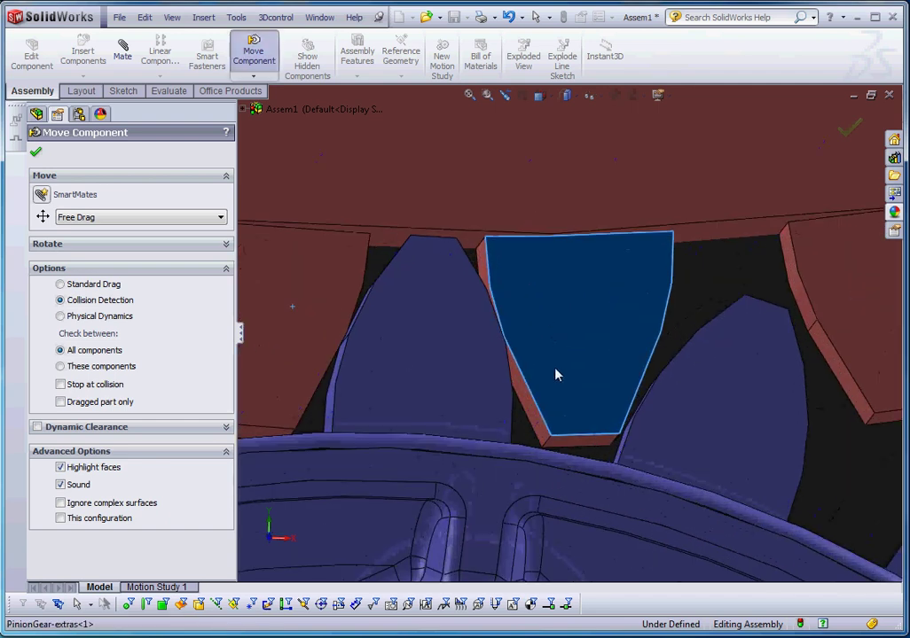
pyautogui.scroll(-2, 476, 454)
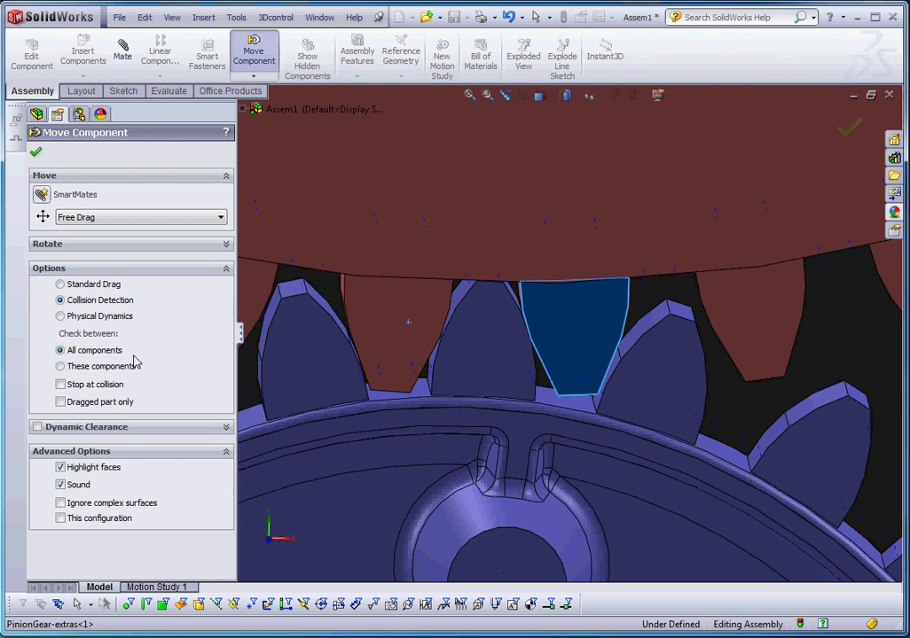
# Step: Try to move the wheel gear with Physical Dynamics between all components
pyautogui.click(90, 316)
pyautogui.click(450, 238)
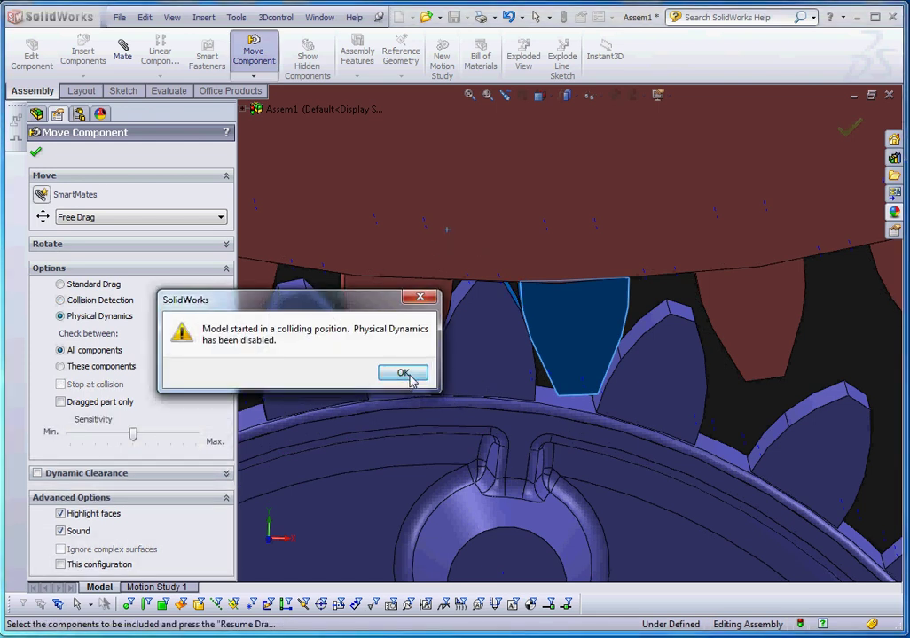
pyautogui.click(403, 373)
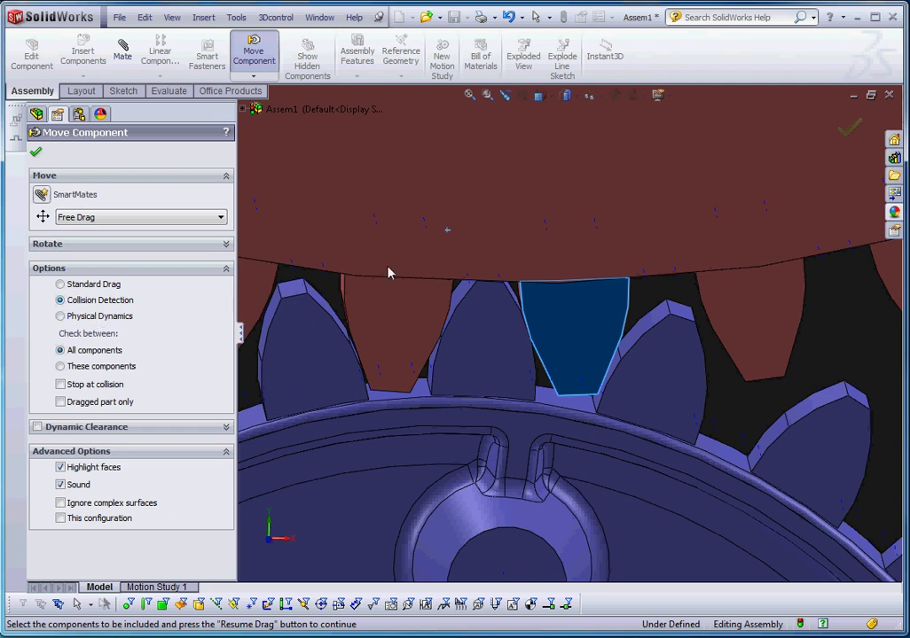
# Step: Nudge the wheel gear clear of the pinion's teeth, and turn it with Physical Dynamics to drive the pinion
pyautogui.moveTo(444, 240); pyautogui.dragTo(445, 248)
pyautogui.click(93, 317)
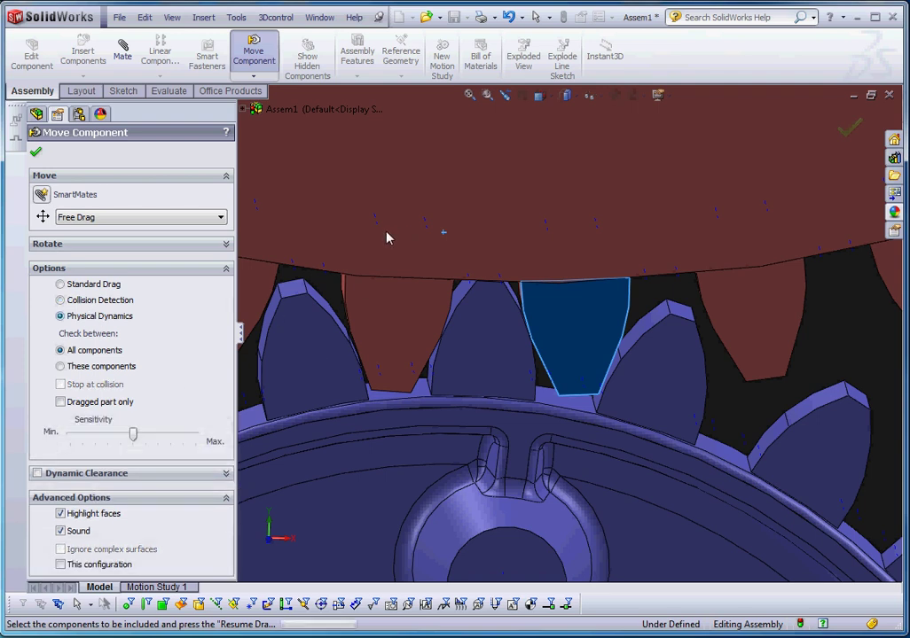
pyautogui.moveTo(336, 253); pyautogui.dragTo(379, 405)
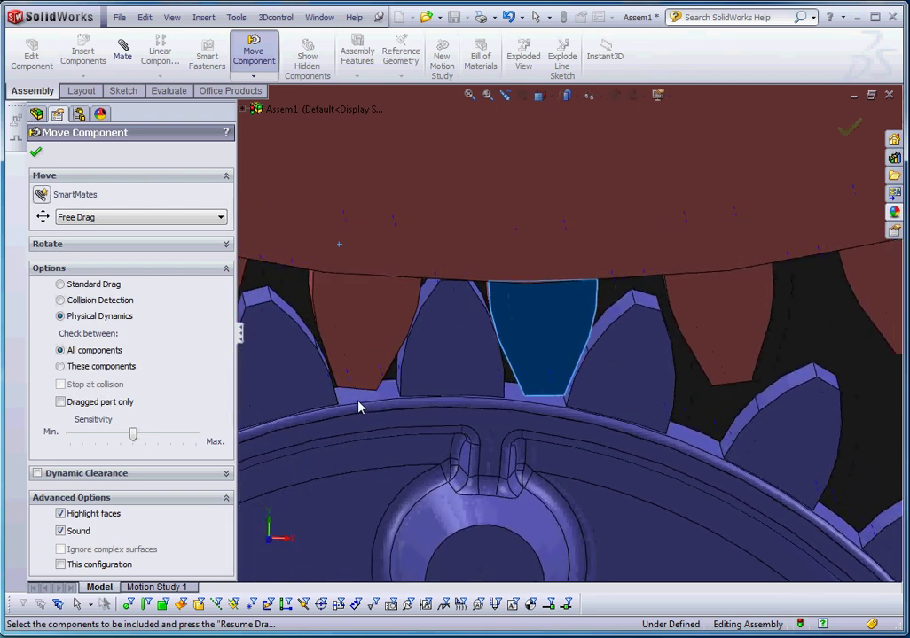
pyautogui.moveTo(359, 407); pyautogui.dragTo(282, 397)
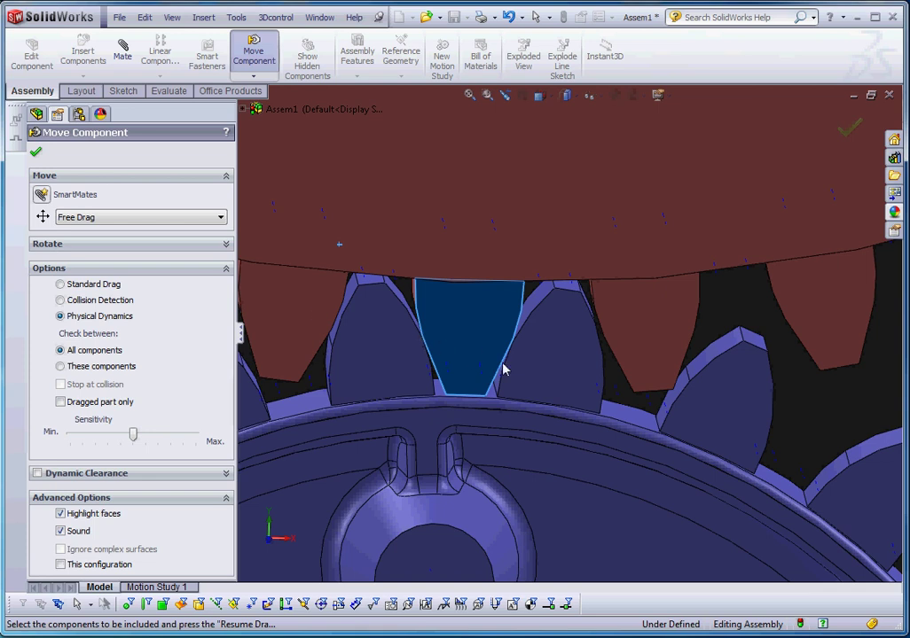
pyautogui.scroll(6, 523, 372)
pyautogui.scroll(2, 599, 318)
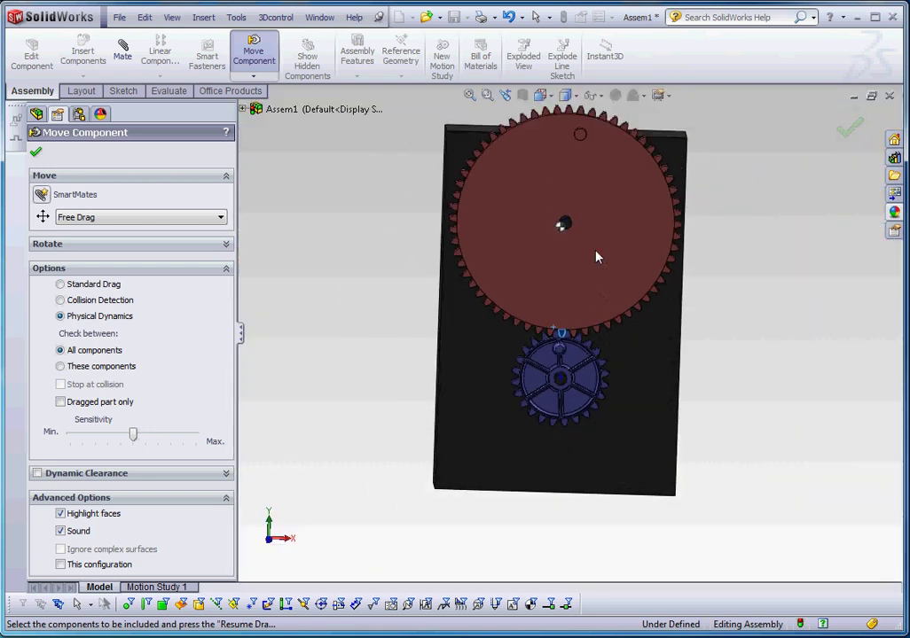
pyautogui.scroll(-2, 578, 220)
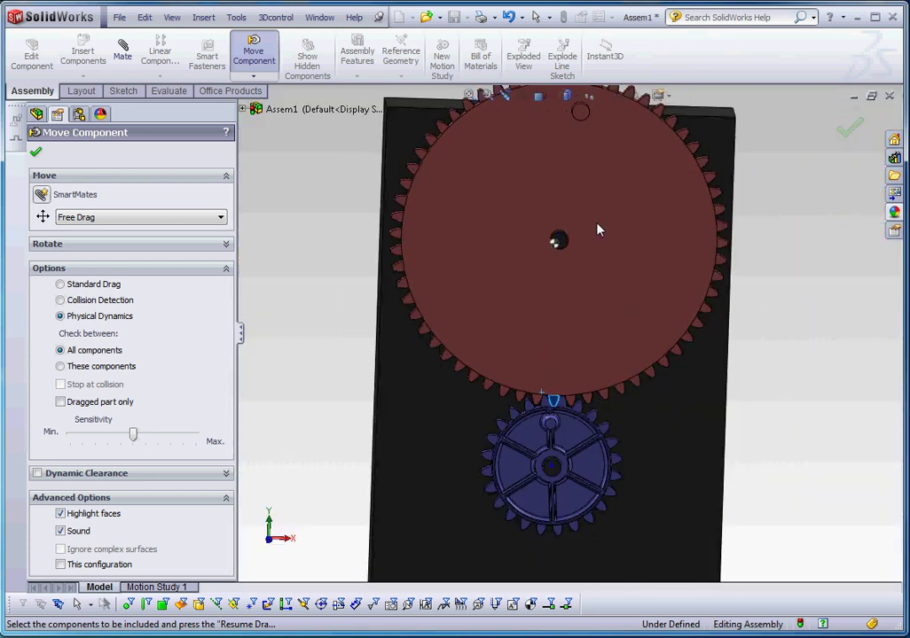